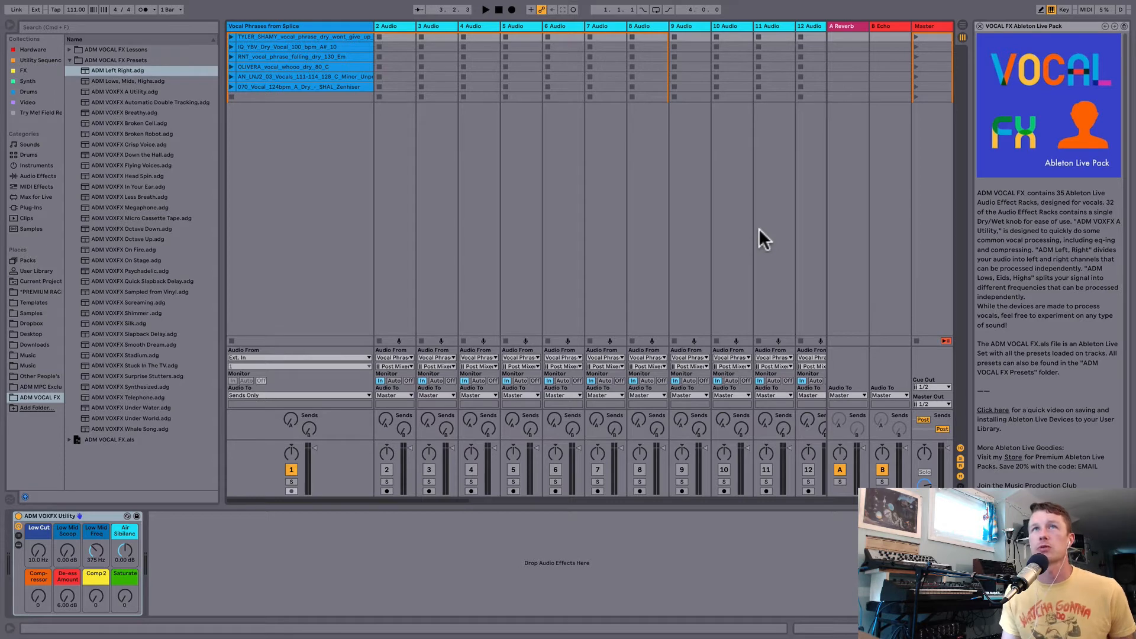
# - Check the ADM VOCAL FX Project folder in the dialog for adding a place and cancel it
pyautogui.click(36, 410)
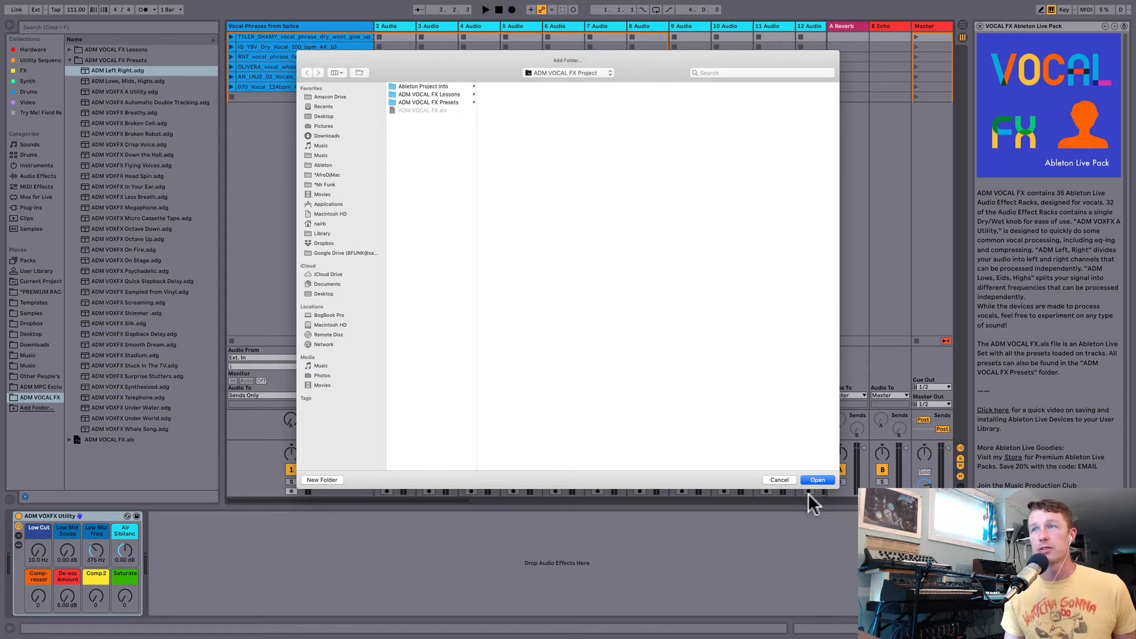
pyautogui.click(785, 481)
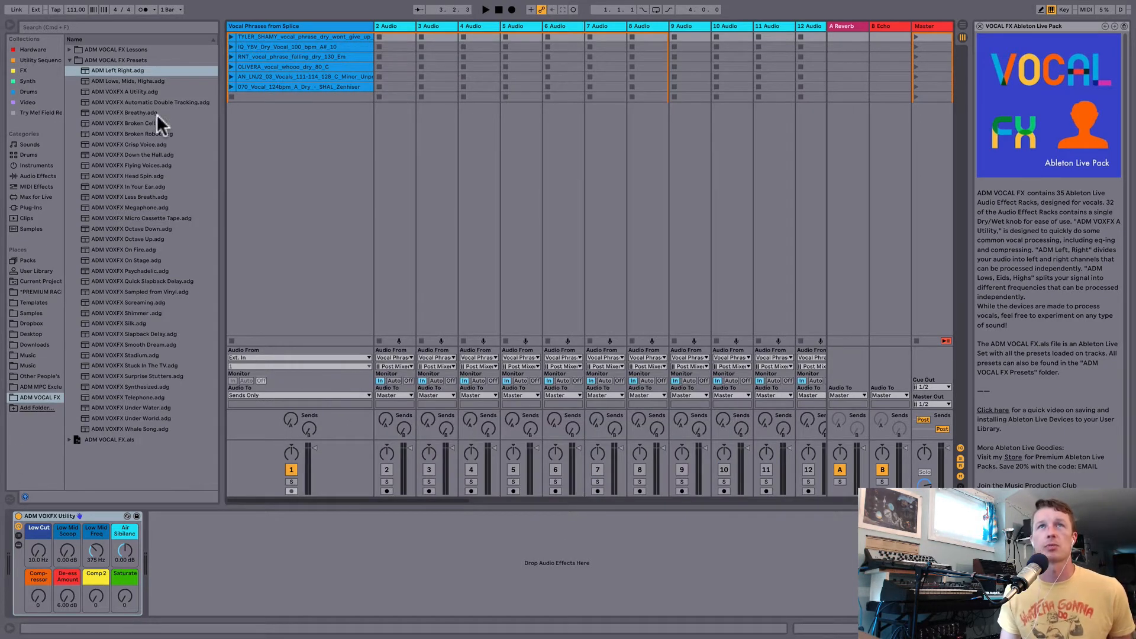
# - Look over the ADM VOCAL FX.als set, its audio tracks and the ADM VOCAL FX Presets folder
pyautogui.click(112, 440)
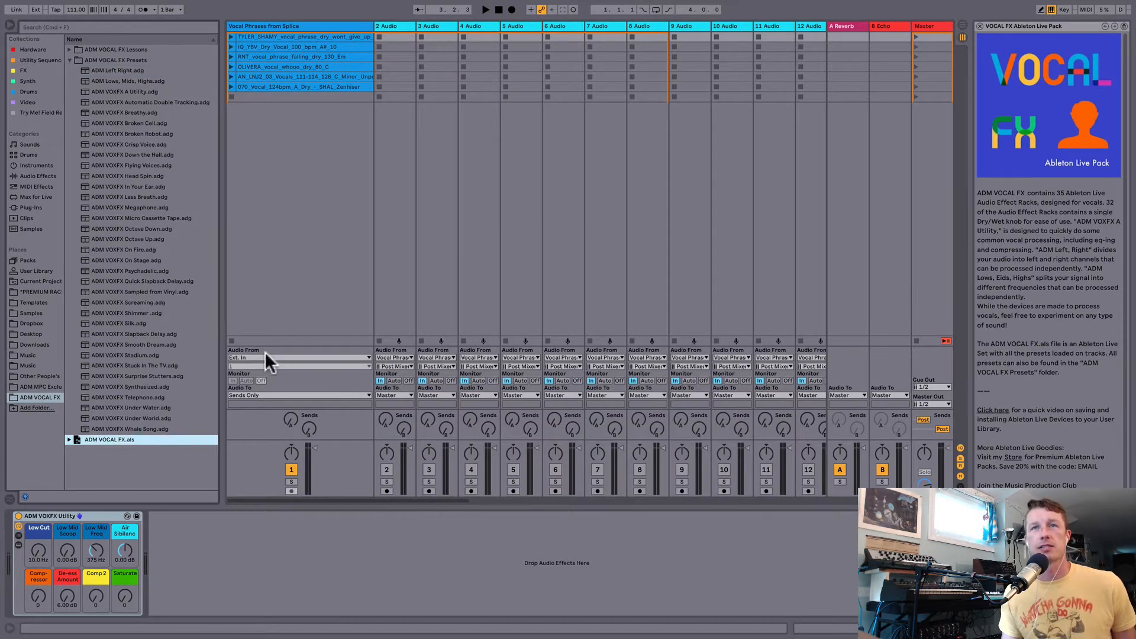
pyautogui.hscroll(10, 659, 222)
pyautogui.hscroll(10, 659, 223)
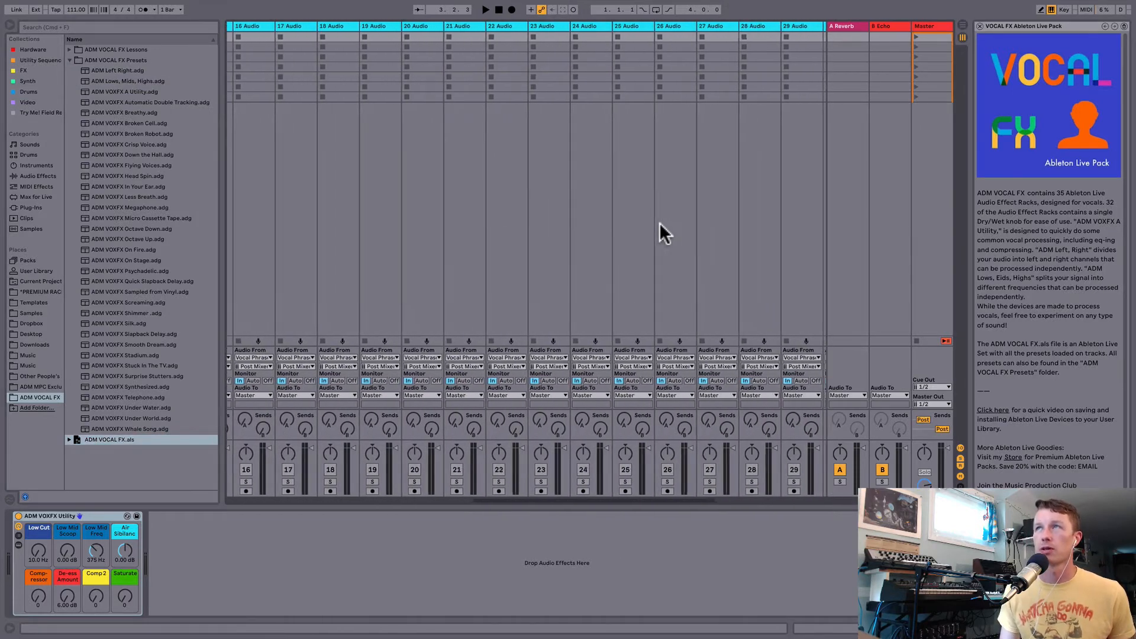
pyautogui.hscroll(-20, 659, 223)
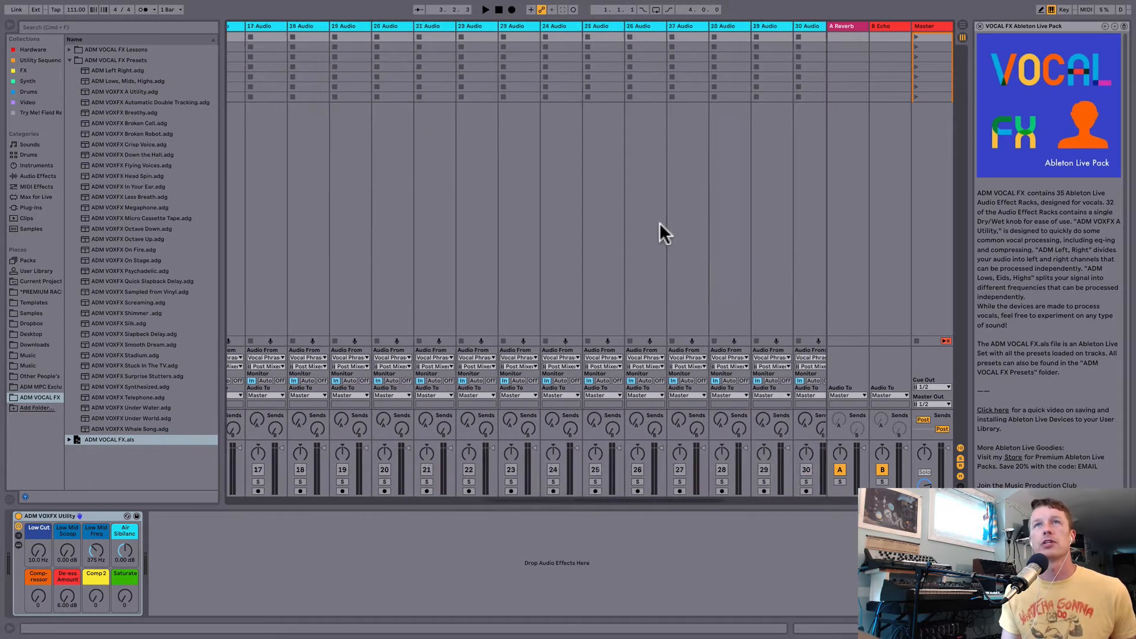
pyautogui.click(120, 60)
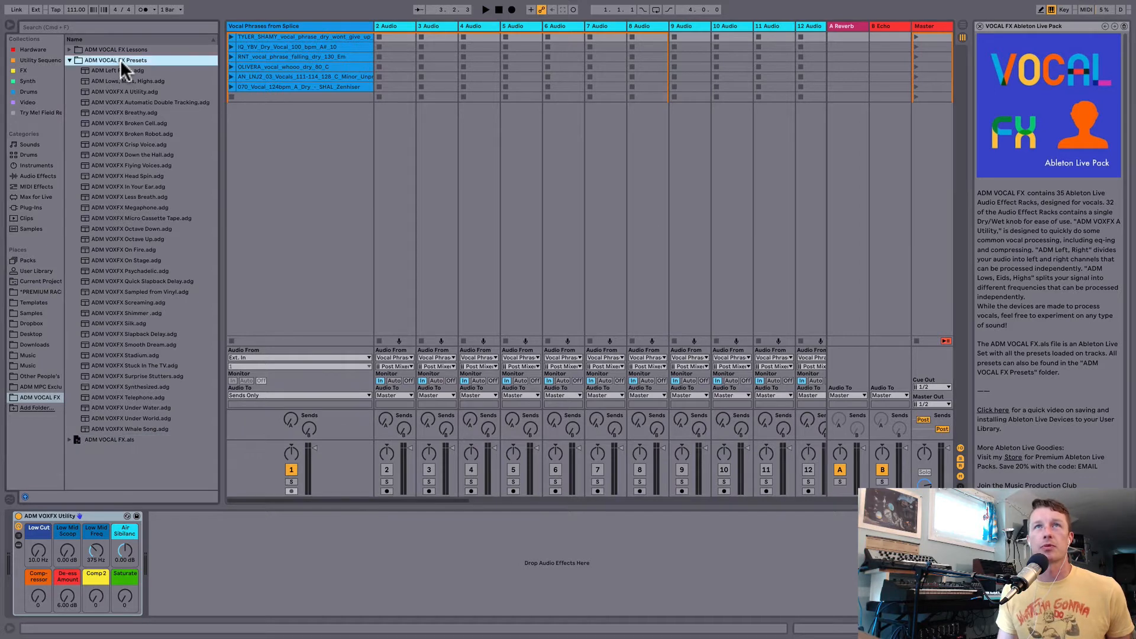
# - Select the 34 Audio track to show its ADM VOXFX Utility rack
pyautogui.click(300, 26)
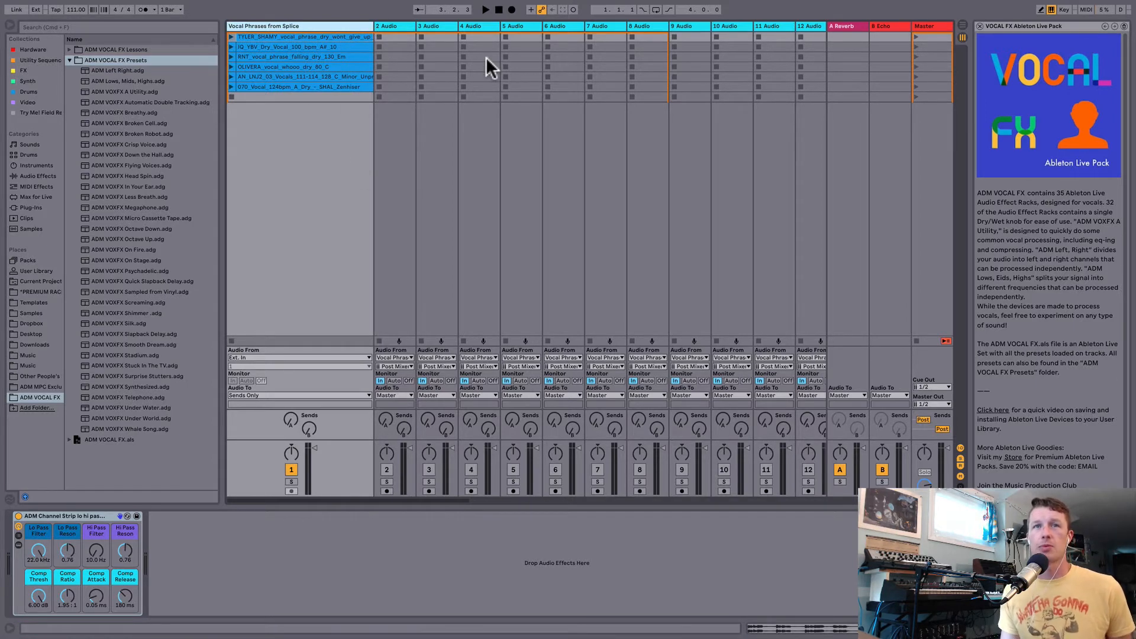
pyautogui.hscroll(15, 488, 67)
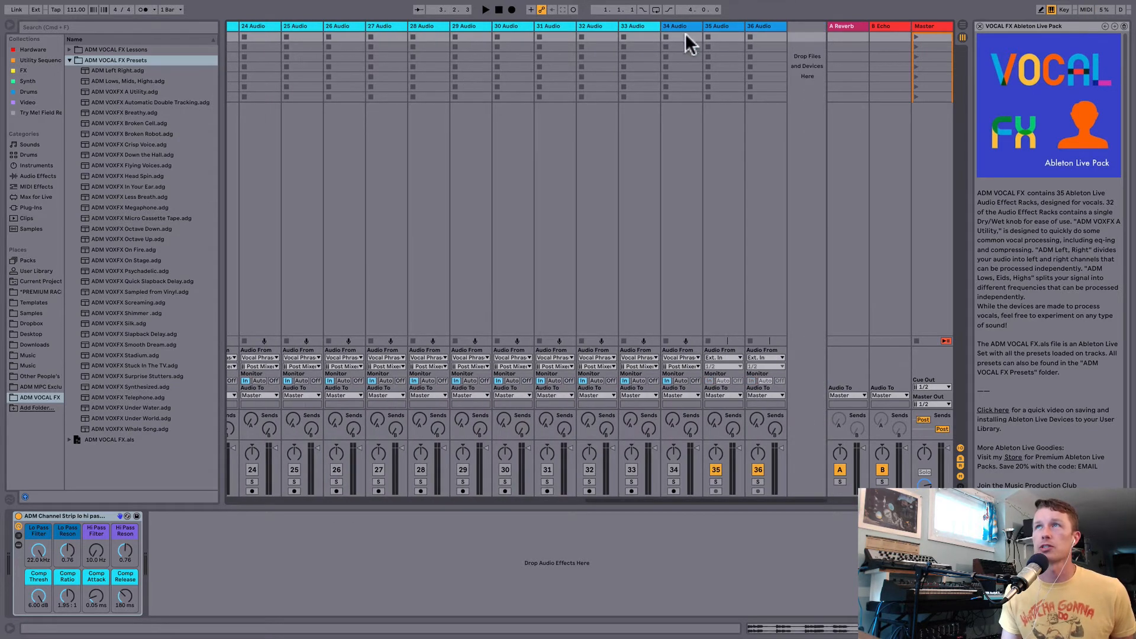
pyautogui.click(682, 28)
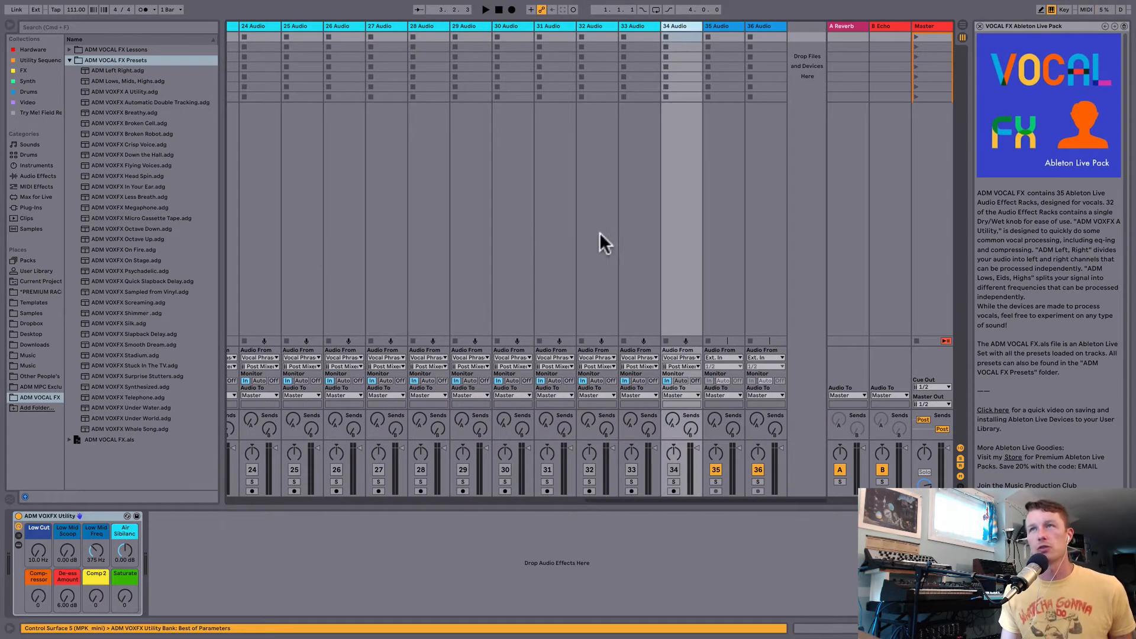
pyautogui.hscroll(-15, 271, 117)
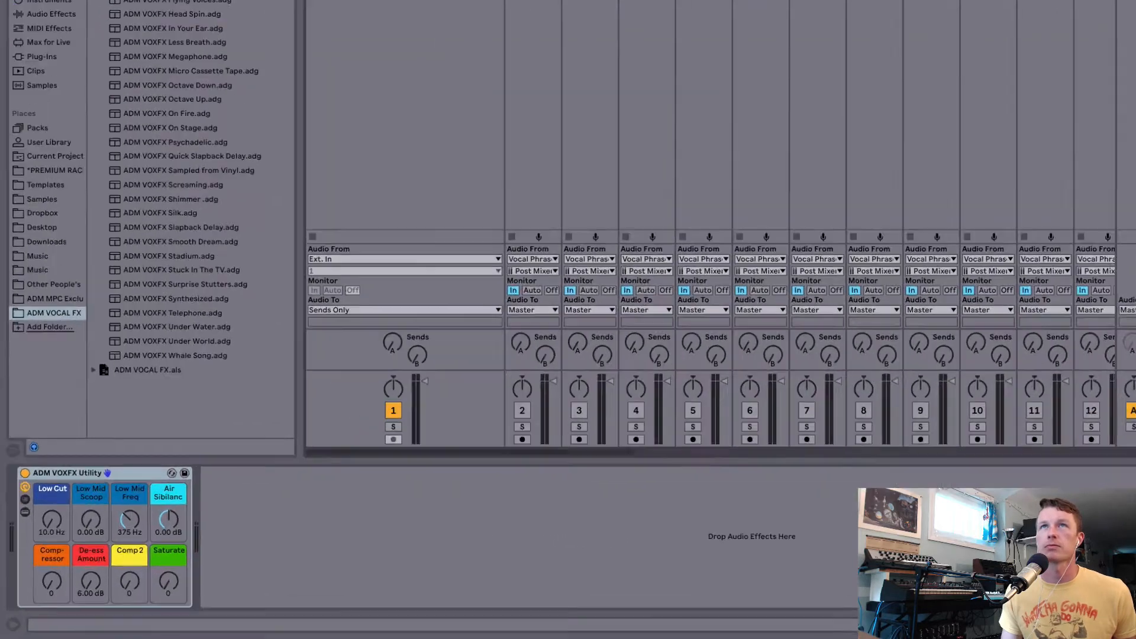
pyautogui.hscroll(5, 949, 79)
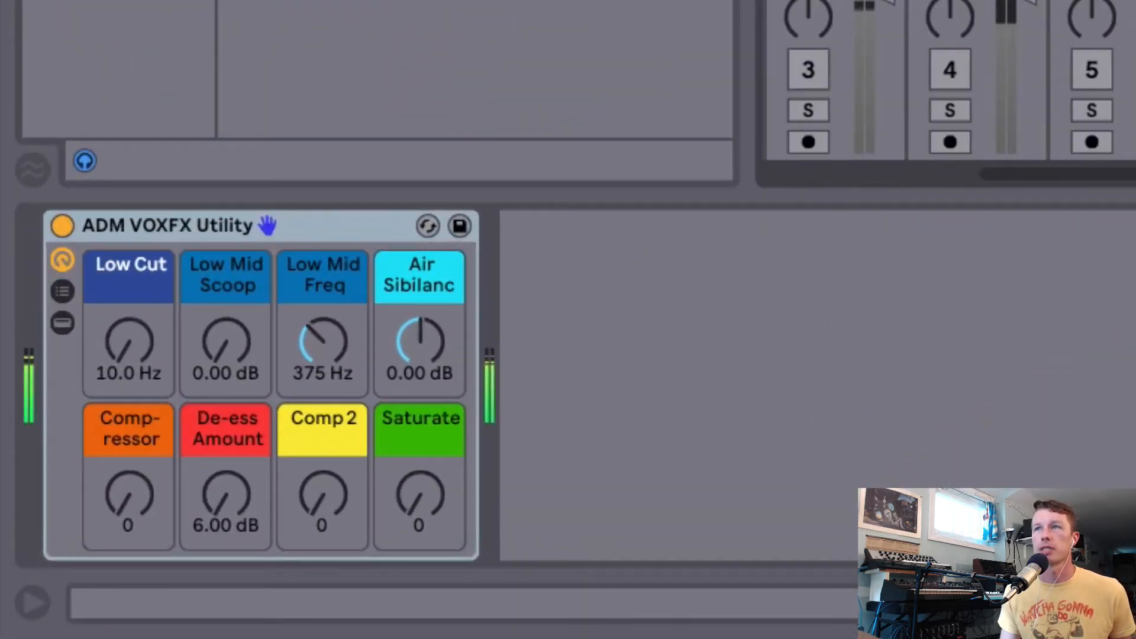
pyautogui.hscroll(20, 947, 79)
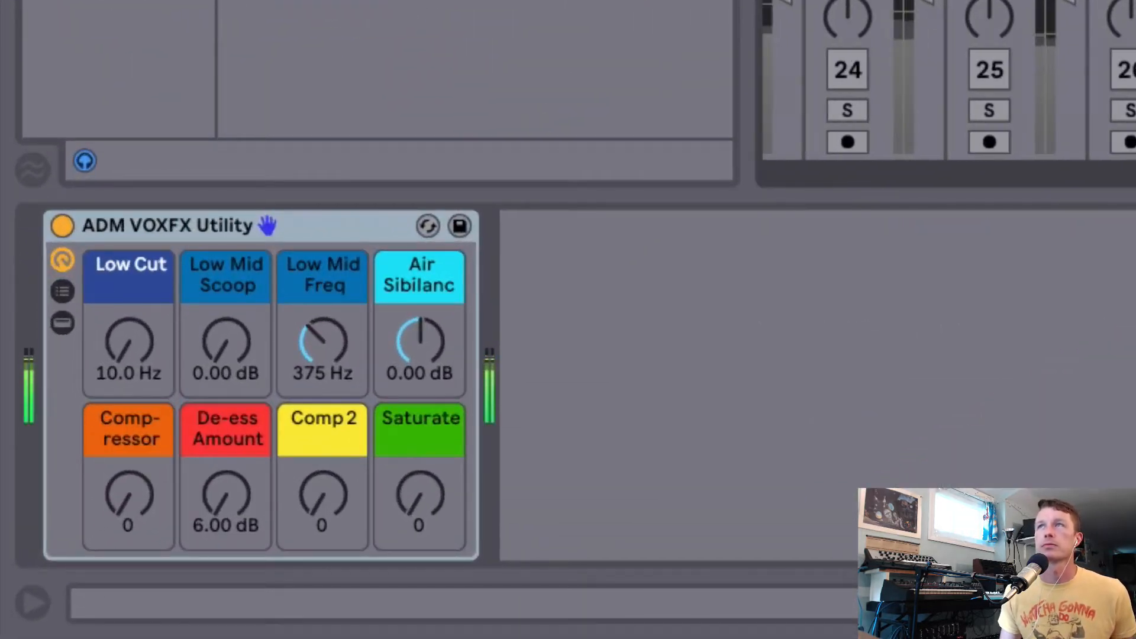
# - Try the utility rack's Low Cut, lower the Low Mid Scoop to -12.5 dB and set Low Mid Freq to 300 Hz
pyautogui.click(130, 342)
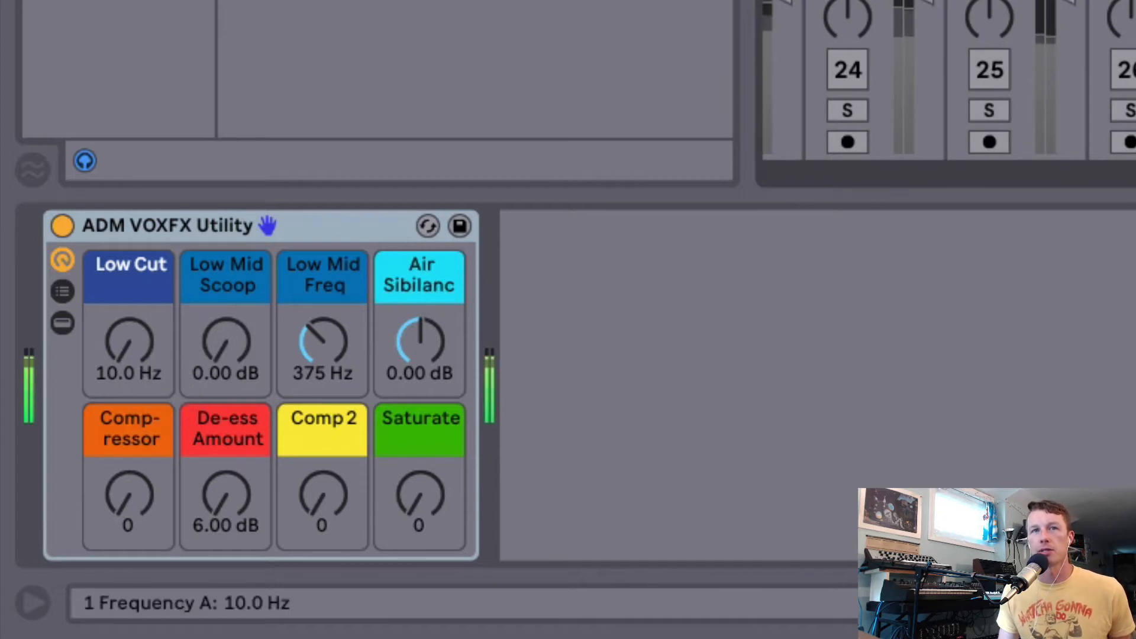
pyautogui.moveTo(130, 342)
pyautogui.mouseDown()
pyautogui.moveTo(130, 278)
pyautogui.moveTo(130, 331)
pyautogui.mouseUp()
pyautogui.moveTo(229, 342)
pyautogui.mouseDown()
pyautogui.moveTo(228, 355)
pyautogui.moveTo(243, 340)
pyautogui.mouseUp()
pyautogui.moveTo(320, 342)
pyautogui.mouseDown()
pyautogui.moveTo(320, 320)
pyautogui.moveTo(317, 342)
pyautogui.mouseUp()
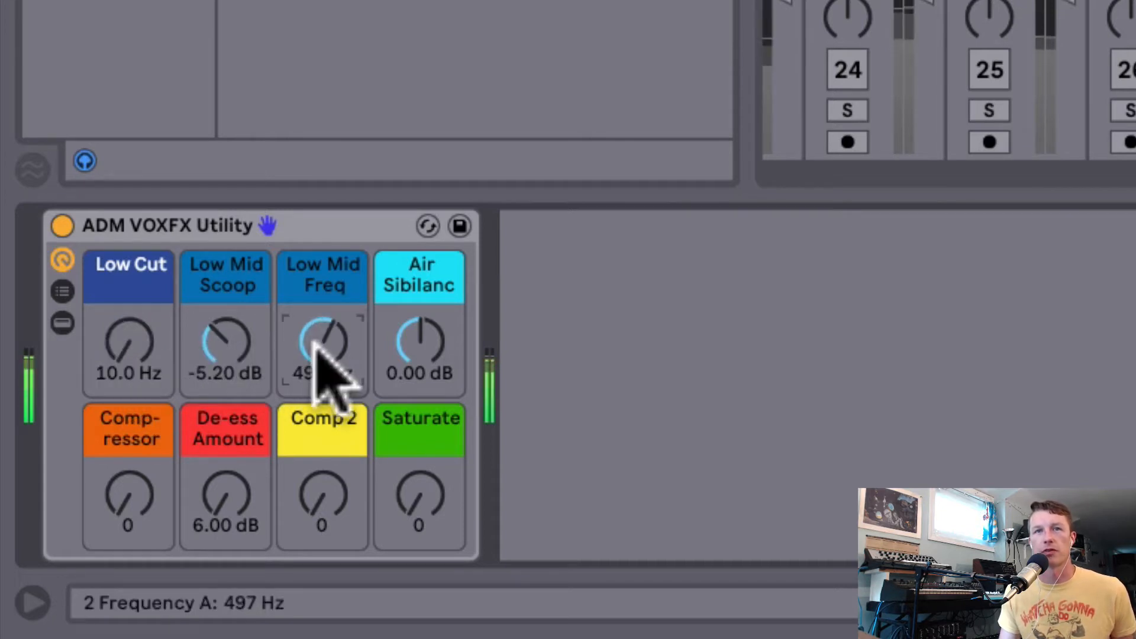
pyautogui.moveTo(226, 342)
pyautogui.mouseDown()
pyautogui.moveTo(226, 370)
pyautogui.moveTo(223, 343)
pyautogui.mouseUp()
pyautogui.moveTo(330, 349); pyautogui.dragTo(330, 364)
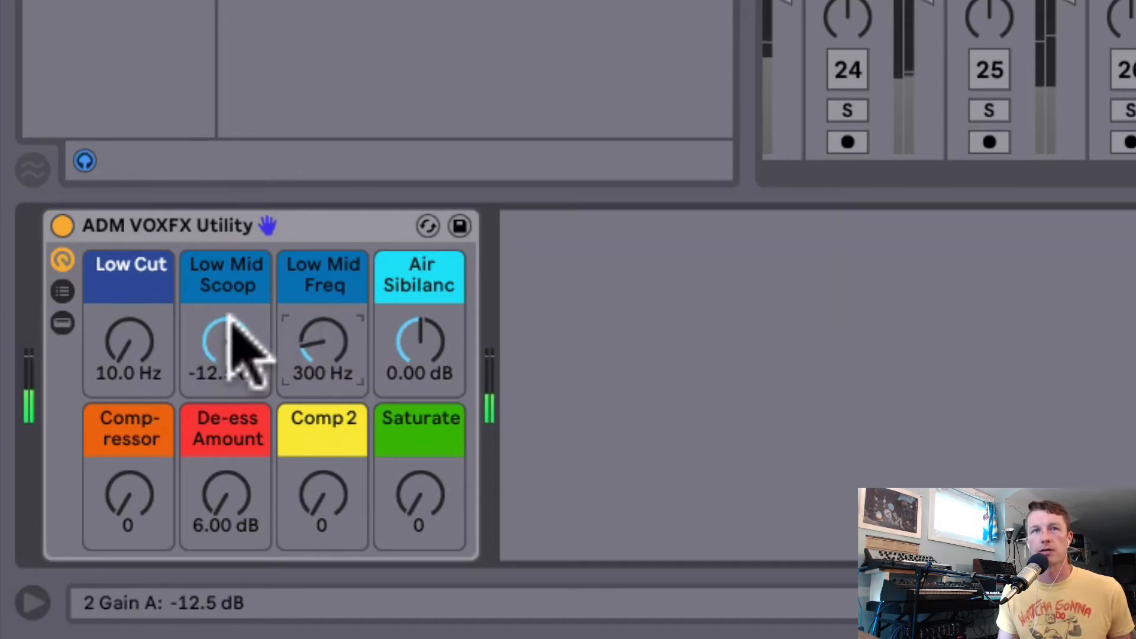
# - Return the Low Mid Scoop to 0.00 dB and set Air Sibilance to 0.83 dB
pyautogui.moveTo(228, 315); pyautogui.dragTo(228, 366)
pyautogui.moveTo(424, 324); pyautogui.dragTo(420, 331)
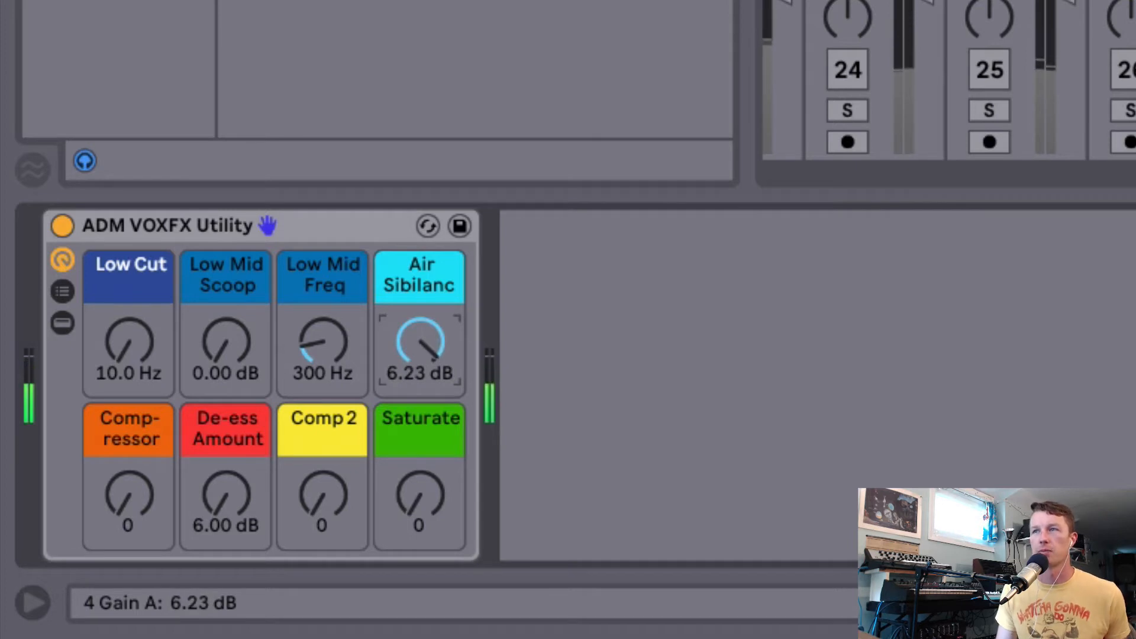
pyautogui.moveTo(420, 340)
pyautogui.mouseDown()
pyautogui.moveTo(420, 361)
pyautogui.moveTo(421, 337)
pyautogui.mouseUp()
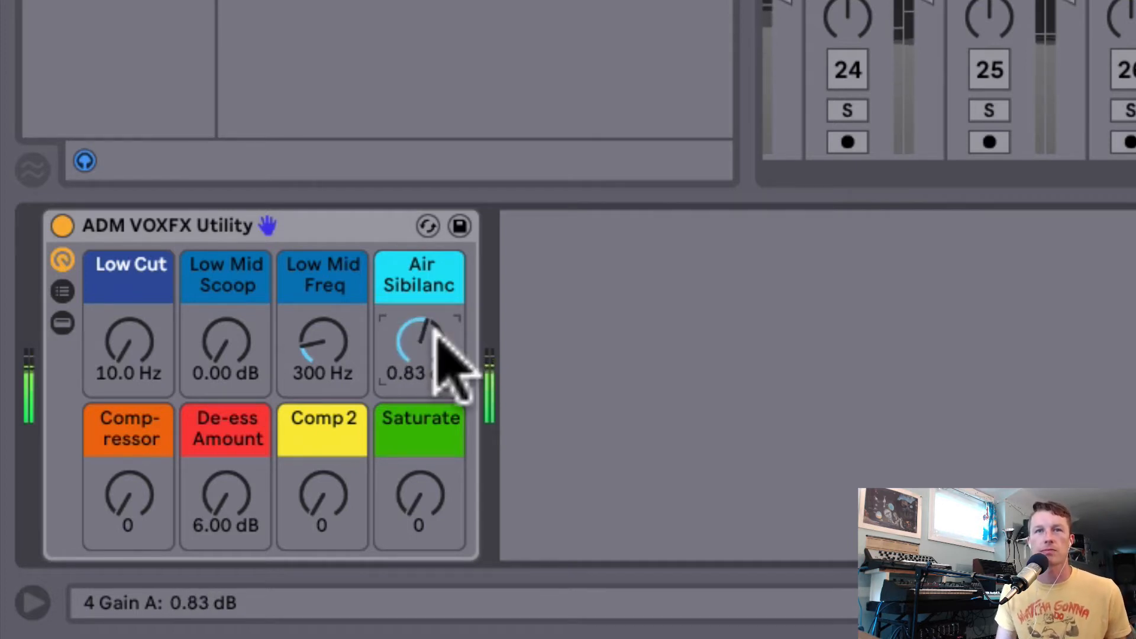
# - Try the Compressor at 107 and De-ess Amount at -11.7 dB, and return them to 0 and 6.00 dB
pyautogui.moveTo(129, 494); pyautogui.dragTo(129, 470)
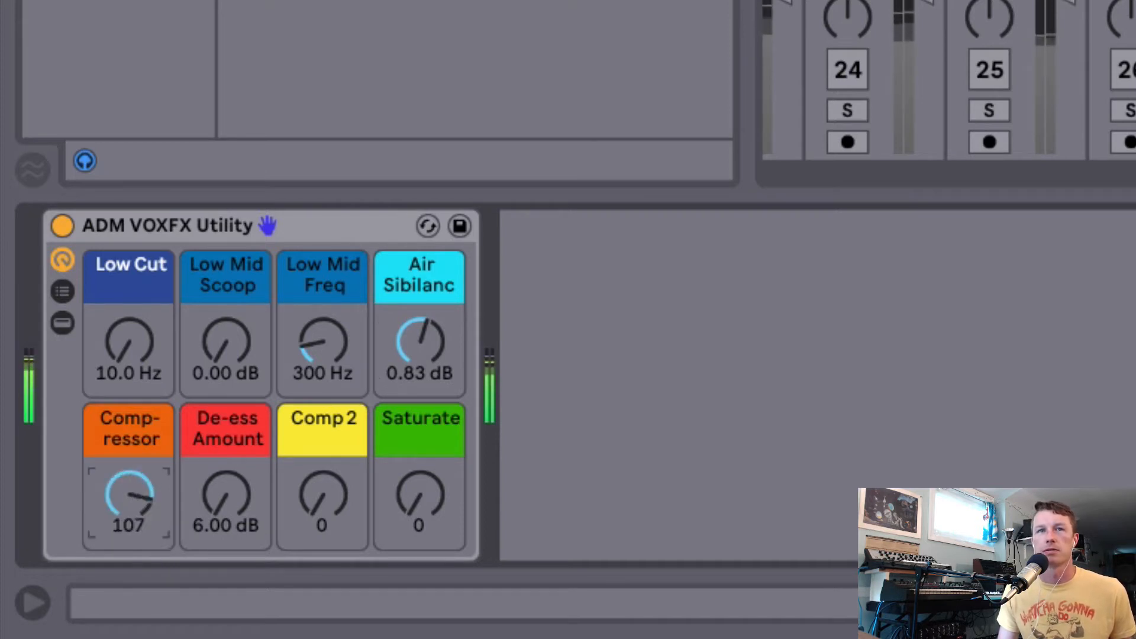
pyautogui.moveTo(129, 491); pyautogui.dragTo(127, 507)
pyautogui.moveTo(246, 498); pyautogui.dragTo(246, 548)
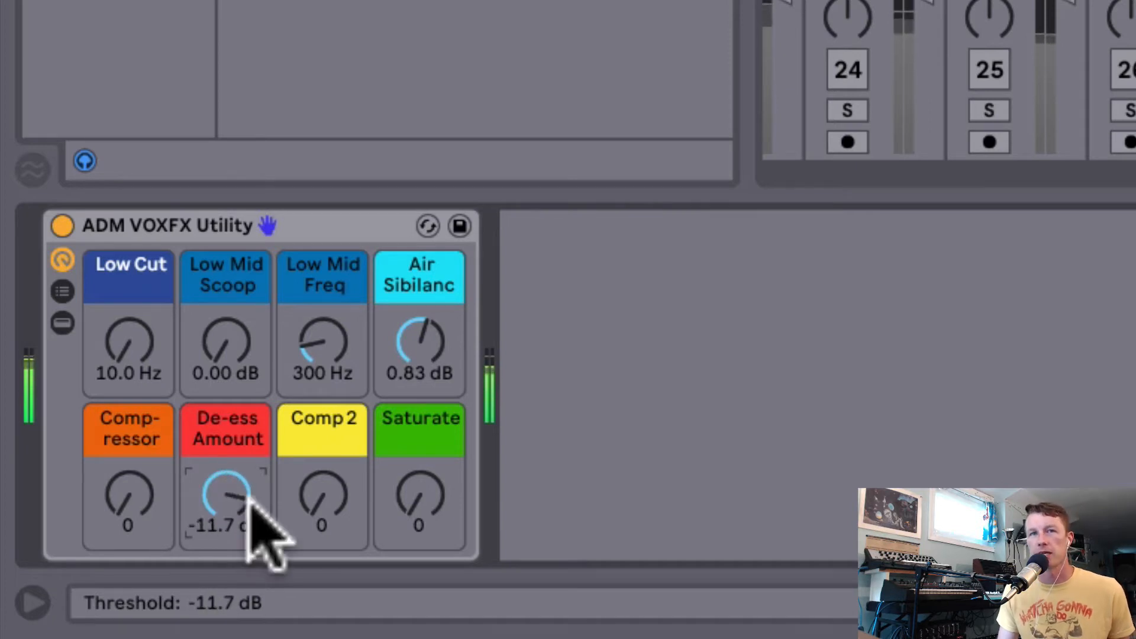
pyautogui.moveTo(250, 498); pyautogui.dragTo(251, 533)
# - Try the utility rack's Comp 2 and Saturate at 113, turning both back down
pyautogui.moveTo(304, 502); pyautogui.dragTo(324, 532)
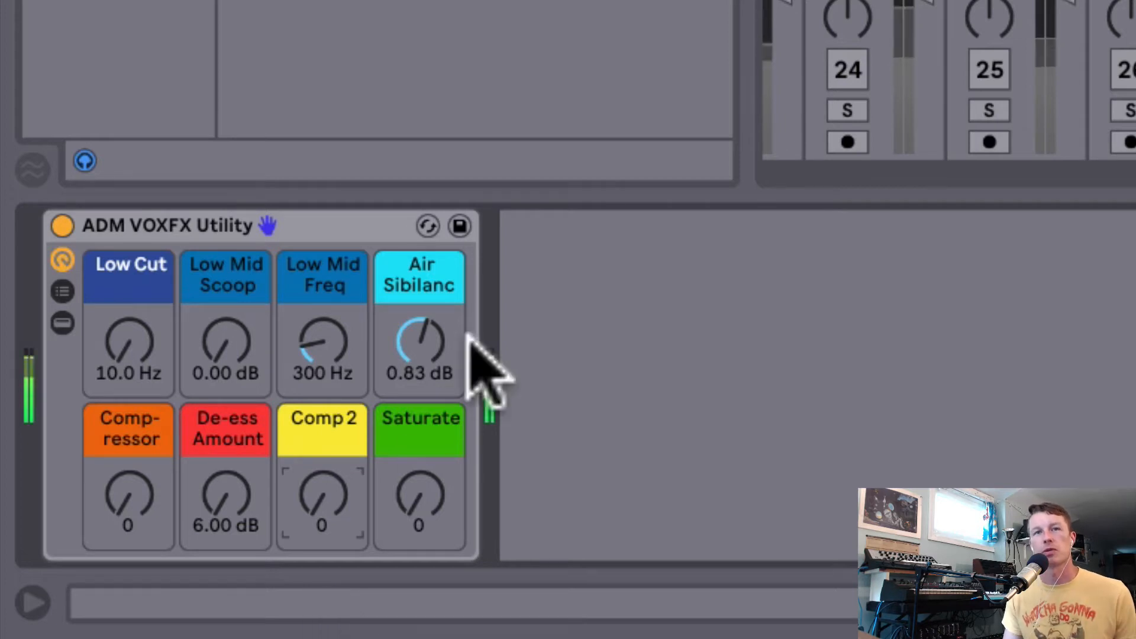
pyautogui.moveTo(416, 503); pyautogui.dragTo(416, 477)
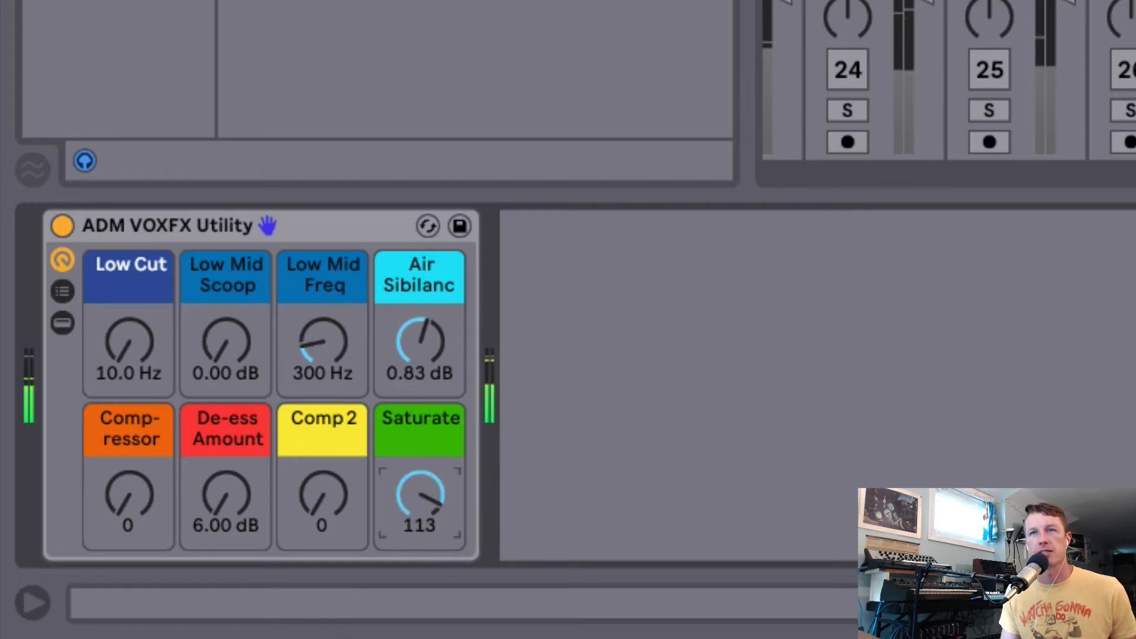
pyautogui.moveTo(416, 477)
pyautogui.mouseDown()
pyautogui.moveTo(416, 520)
pyautogui.moveTo(414, 498)
pyautogui.mouseUp()
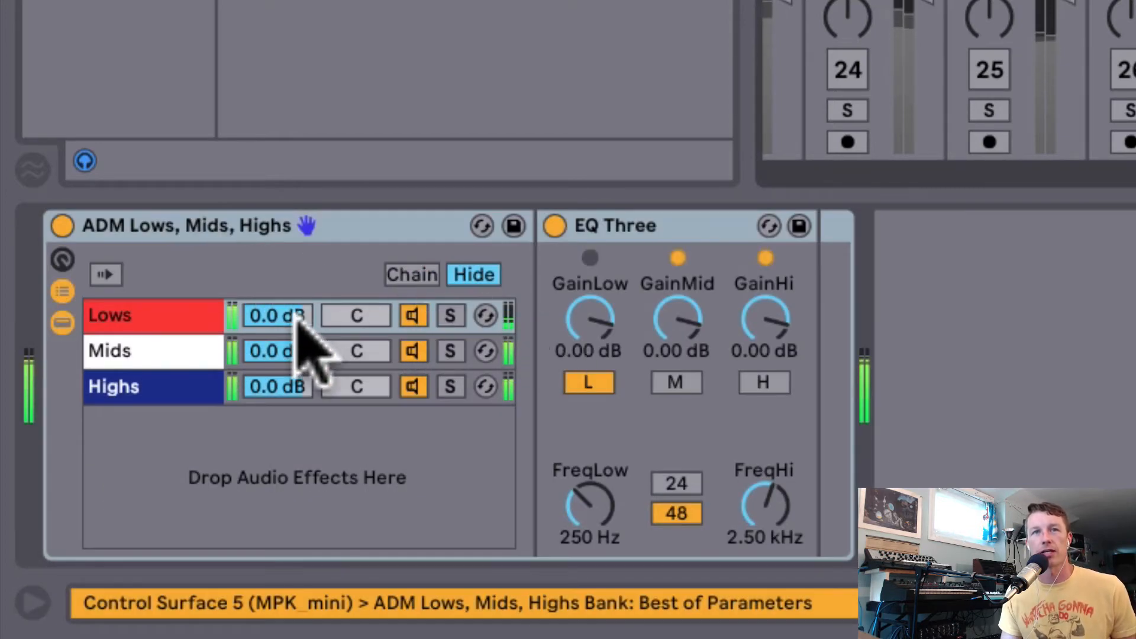
# - In the ADM Lows, Mids, Highs rack, set the chain volumes to -inf dB for Lows, 1.3 dB for Mids and -2.0 dB for Highs
pyautogui.moveTo(296, 322); pyautogui.dragTo(268, 308)
pyautogui.moveTo(274, 353); pyautogui.dragTo(273, 384)
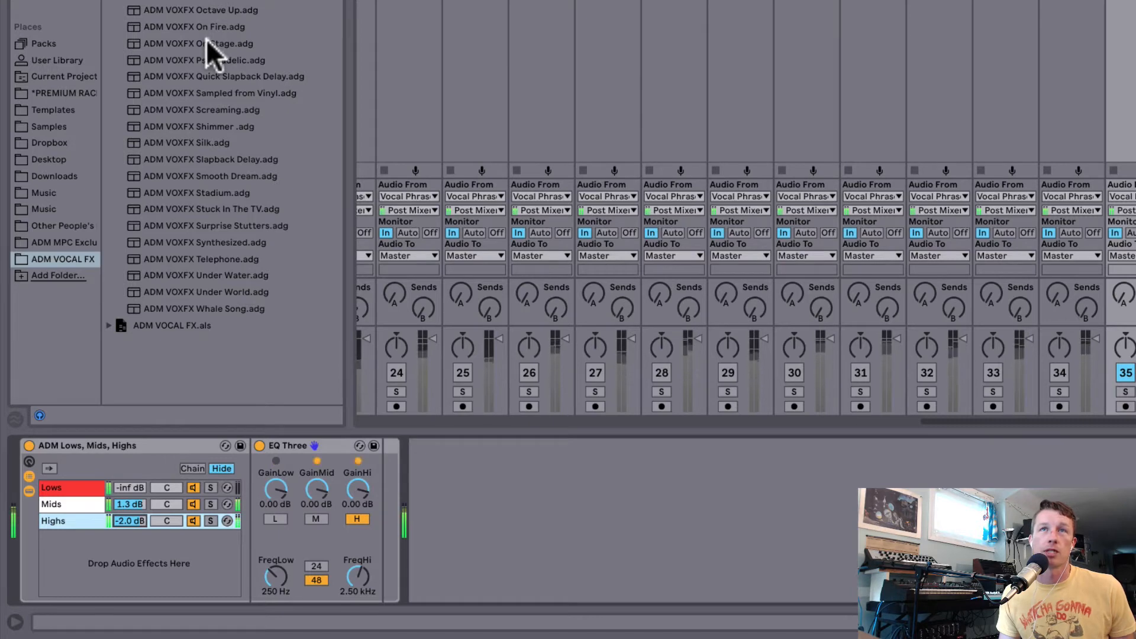
# - Add ADM VOXFX On Stage to the Highs chain with Dry/Wet at 127, and ADM VOXFX Stuck In The TV to the Mids chain
pyautogui.moveTo(212, 43); pyautogui.dragTo(397, 496)
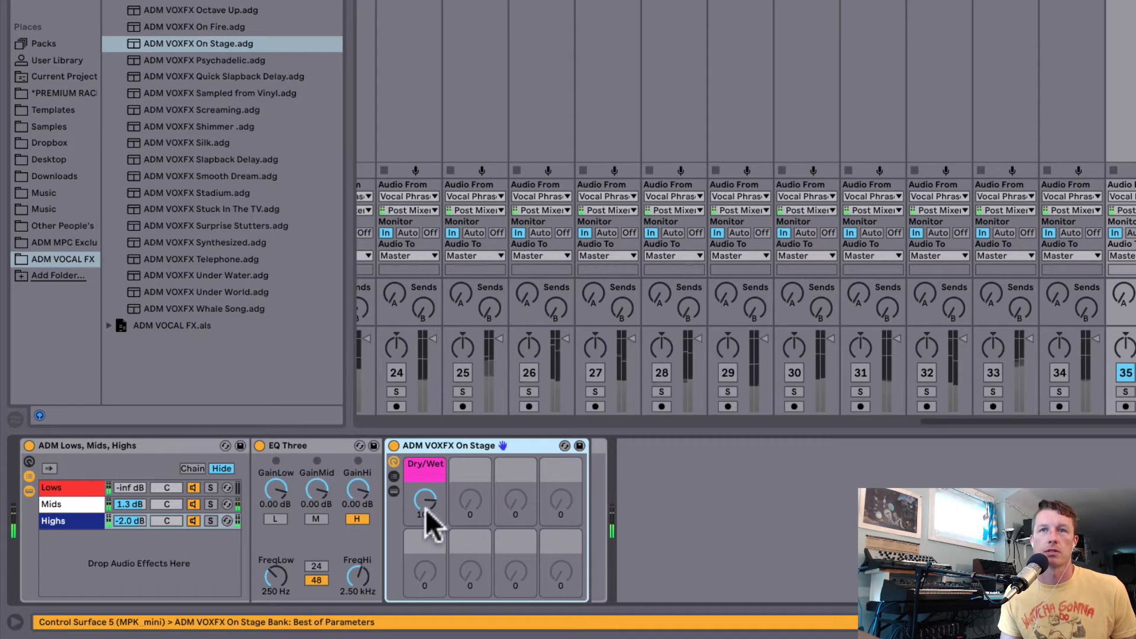
pyautogui.moveTo(421, 519); pyautogui.dragTo(423, 455)
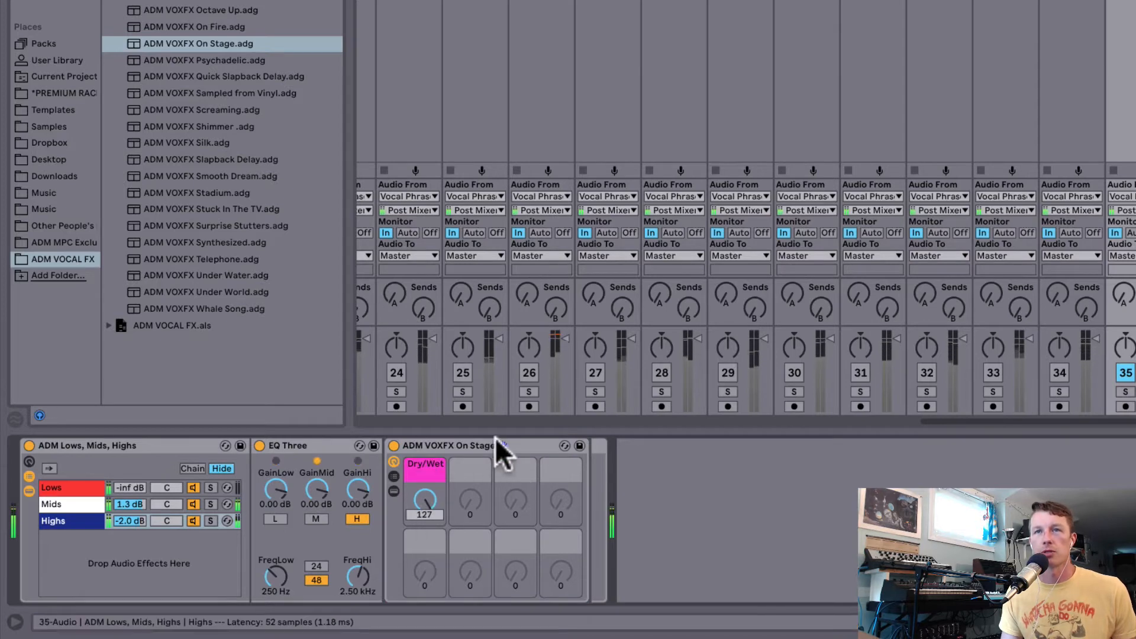
pyautogui.click(89, 504)
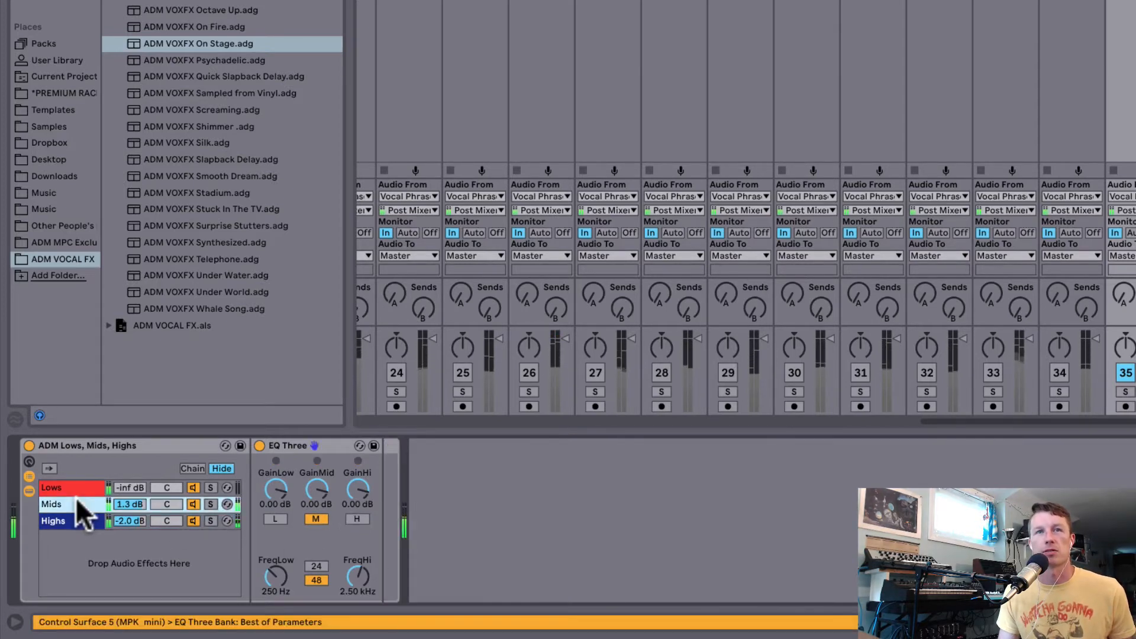
pyautogui.moveTo(246, 204); pyautogui.dragTo(400, 506)
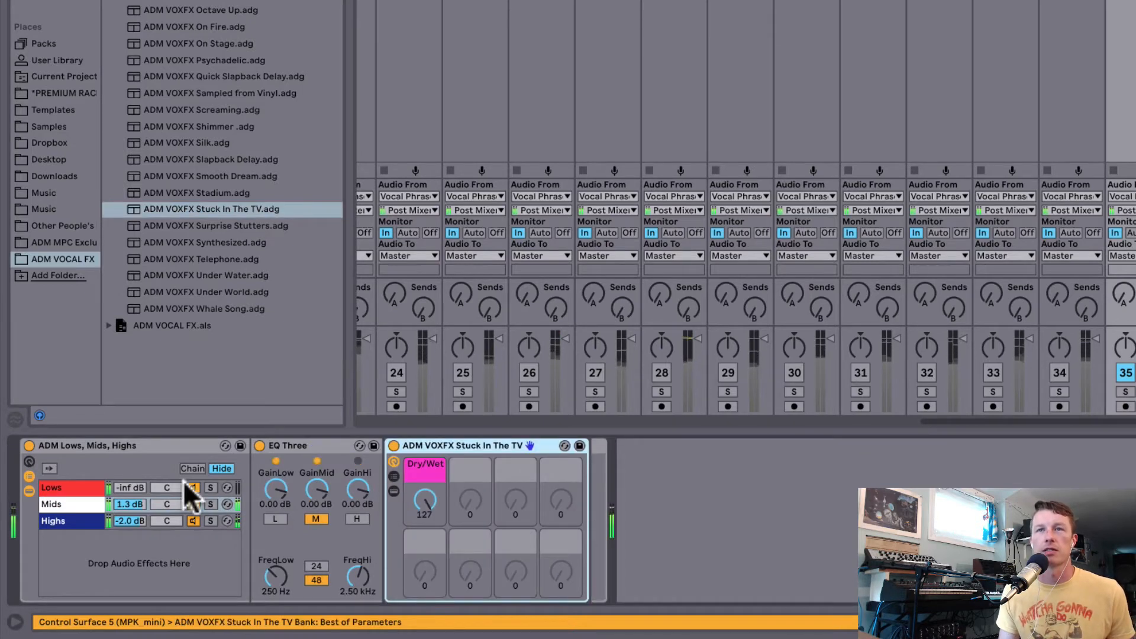
# - Set the Lows chain volume to -9.3 dB and deactivate track 35
pyautogui.click(77, 488)
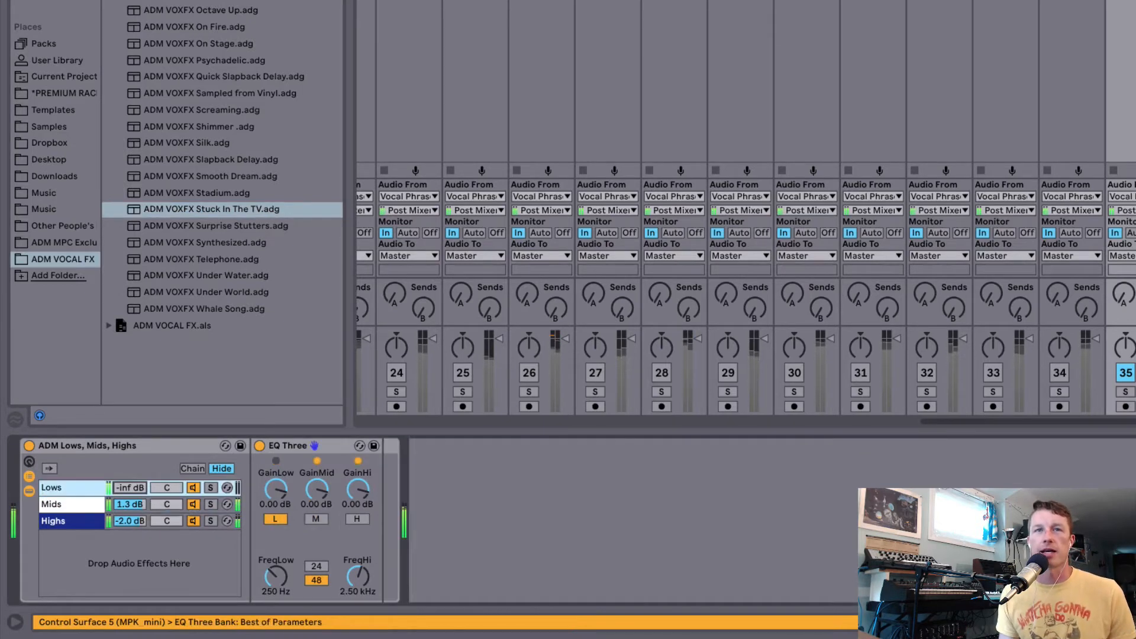
pyautogui.moveTo(129, 487); pyautogui.dragTo(133, 502)
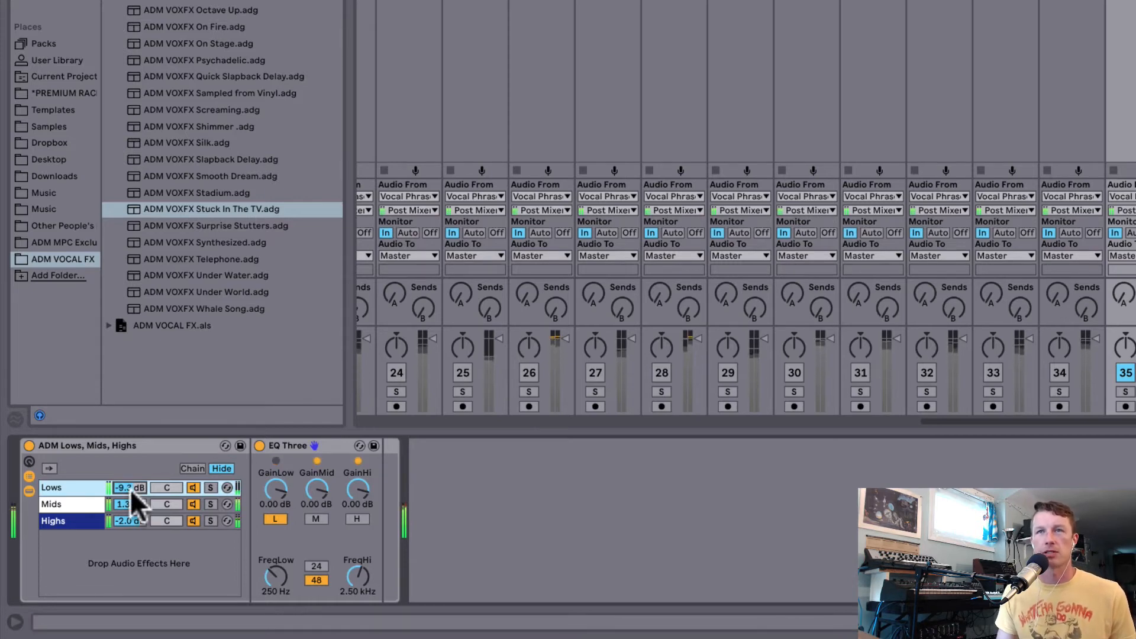
pyautogui.click(1120, 371)
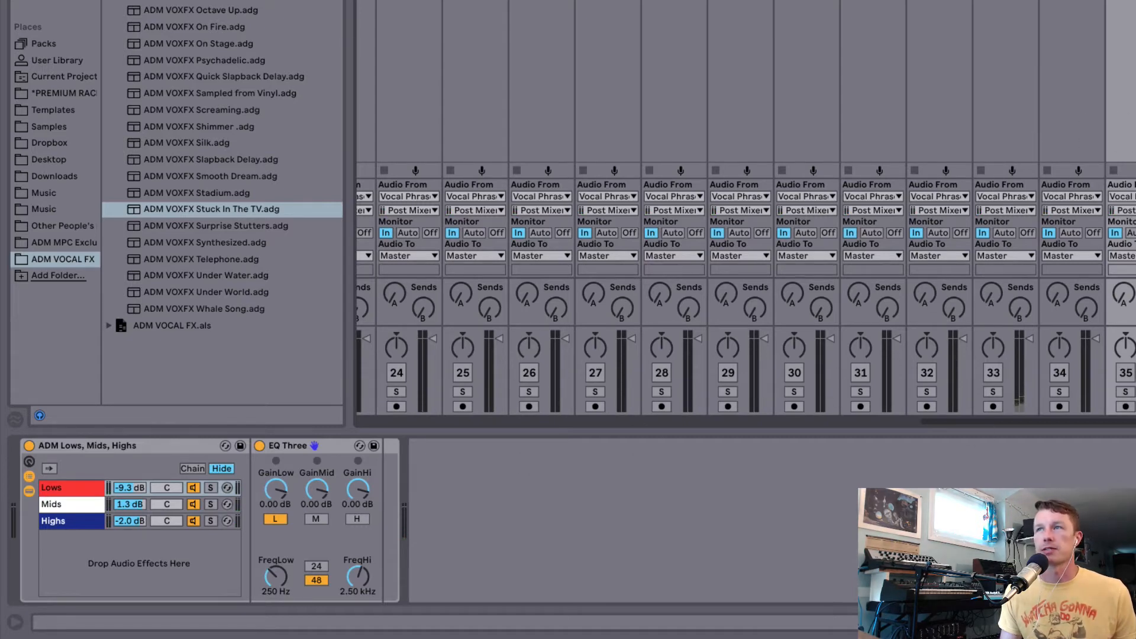
# - In the ADM Left Right rack, add ADM VOXFX Surprise Stutters to the Left chain and ADM VOXFX Under Water to the Right chain
pyautogui.click(1134, 2)
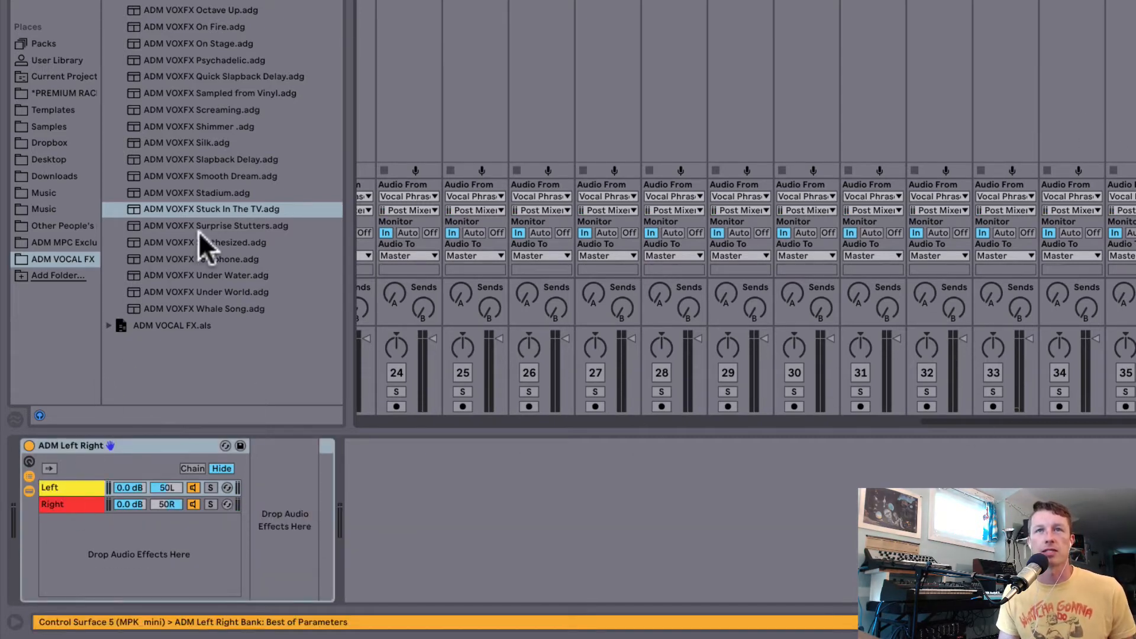
pyautogui.moveTo(199, 227); pyautogui.dragTo(276, 474)
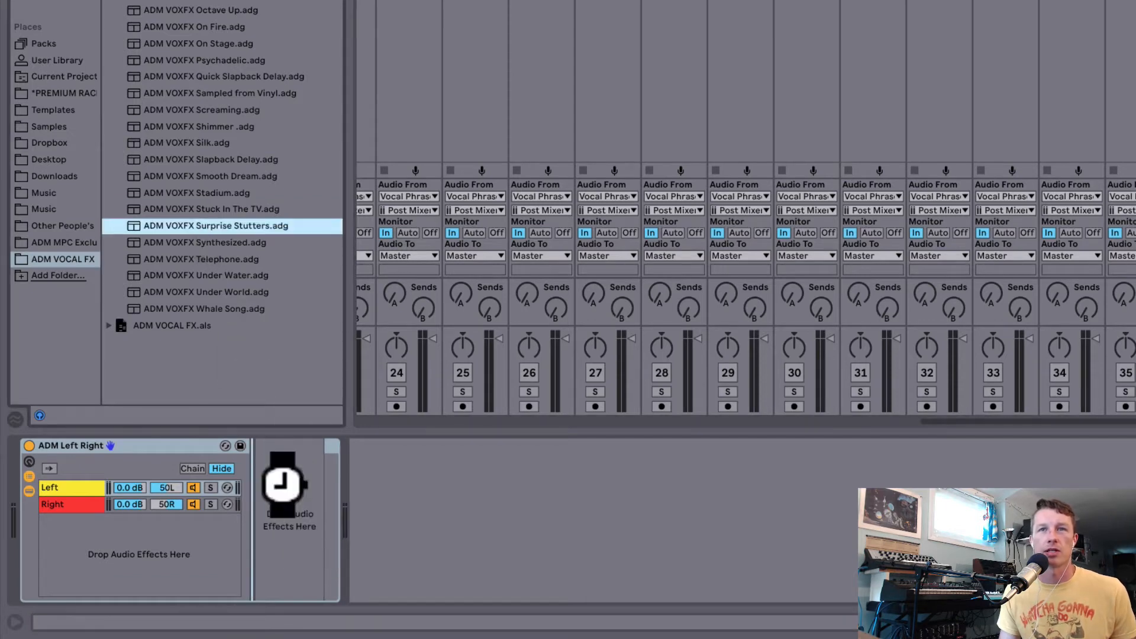
pyautogui.moveTo(219, 276); pyautogui.dragTo(71, 509)
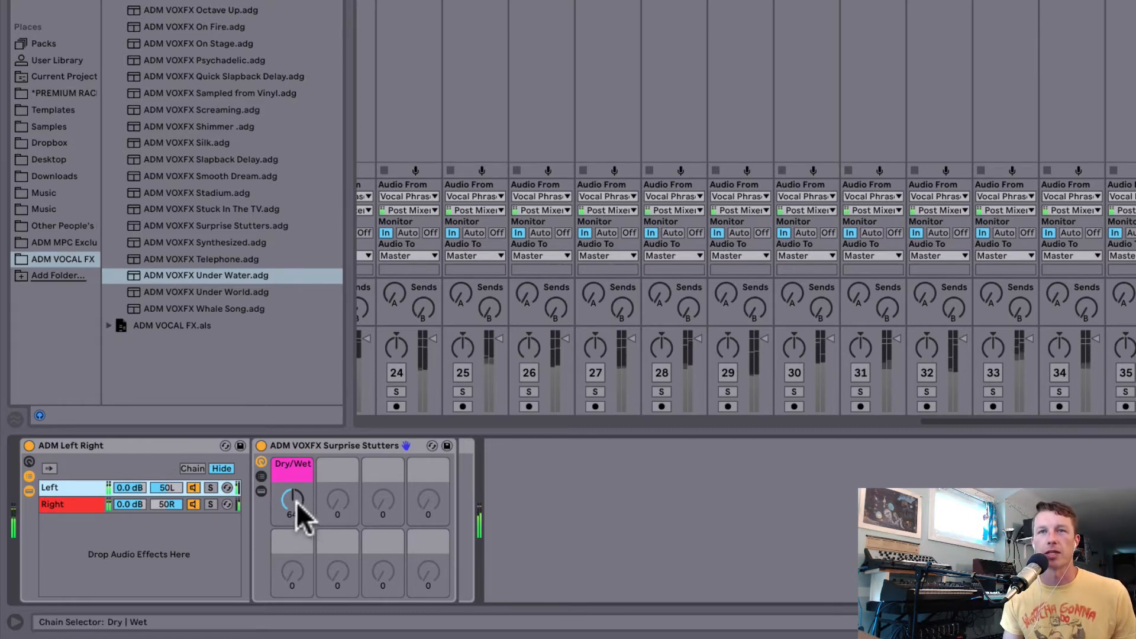
# - Set the Surprise Stutters Dry/Wet to 127 and compare the devices on the Left and Right chains
pyautogui.moveTo(296, 506); pyautogui.dragTo(296, 482)
pyautogui.click(76, 488)
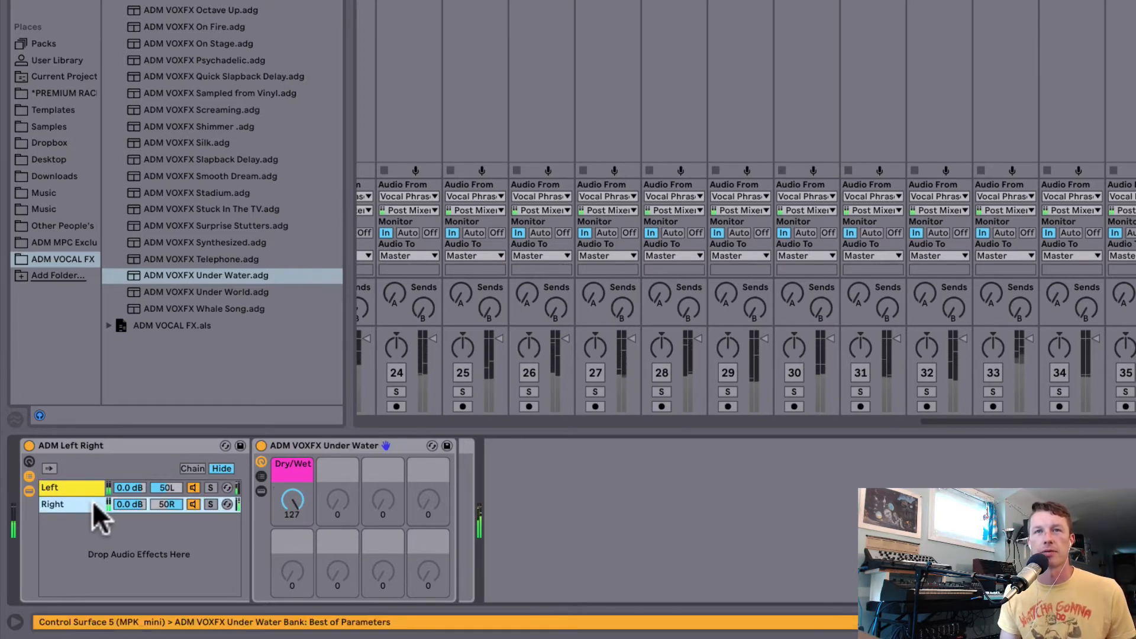
pyautogui.click(88, 505)
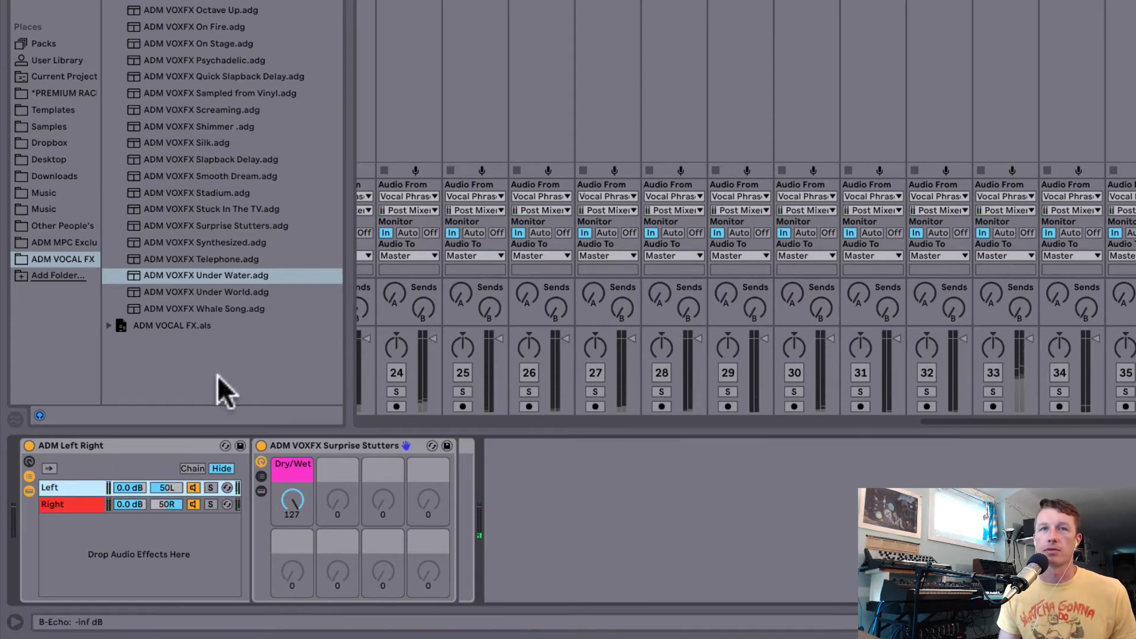
# - Audition ADM VOXFX Down the Hall with Dry/Wet at 0 and at 127, lowering track 1's volume in between
pyautogui.click(137, 451)
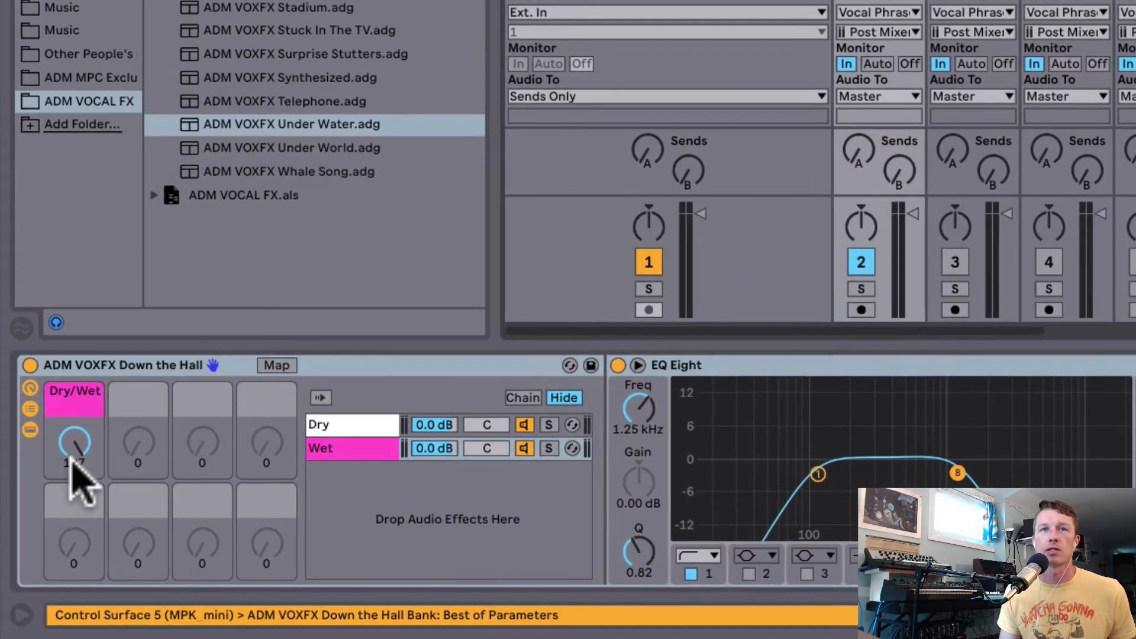
pyautogui.moveTo(59, 498); pyautogui.dragTo(59, 510)
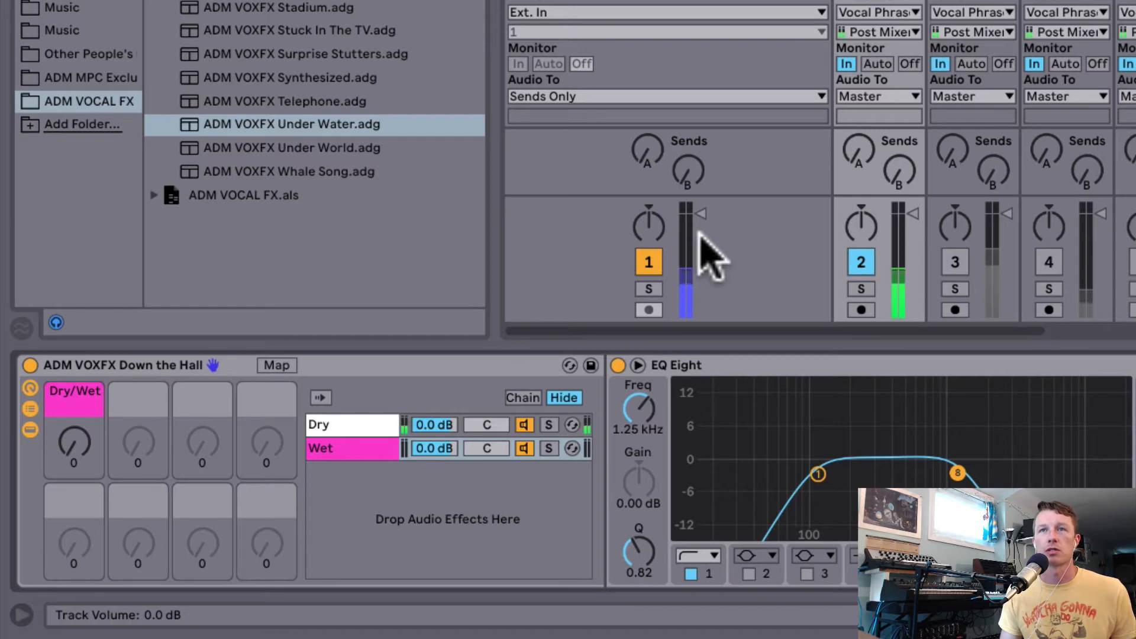
pyautogui.moveTo(701, 233)
pyautogui.mouseDown()
pyautogui.moveTo(701, 255)
pyautogui.moveTo(702, 232)
pyautogui.mouseUp()
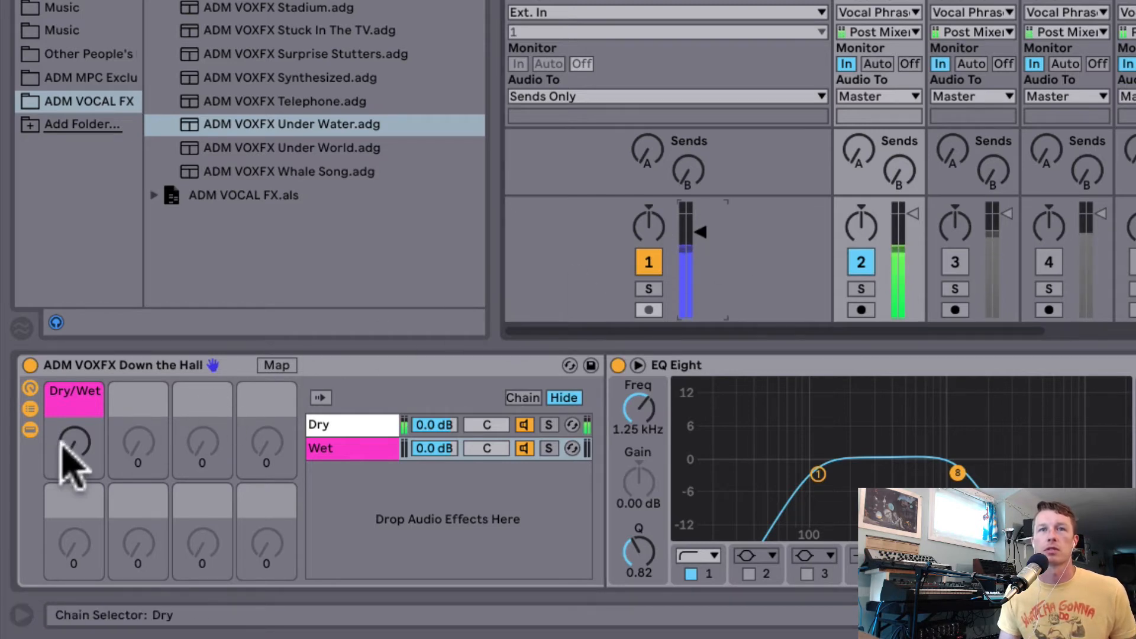
pyautogui.moveTo(63, 448); pyautogui.dragTo(69, 394)
# - Switch playback from track 2 to track 3 and set the Micro Cassette rack's Dry/Wet to 127
pyautogui.click(863, 254)
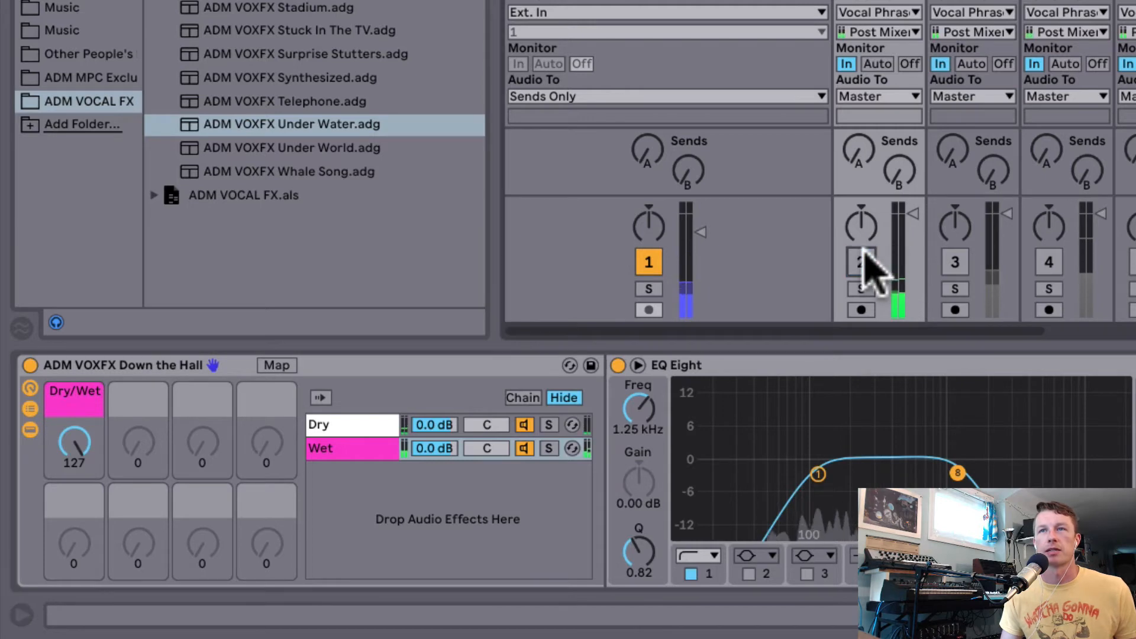
pyautogui.click(950, 251)
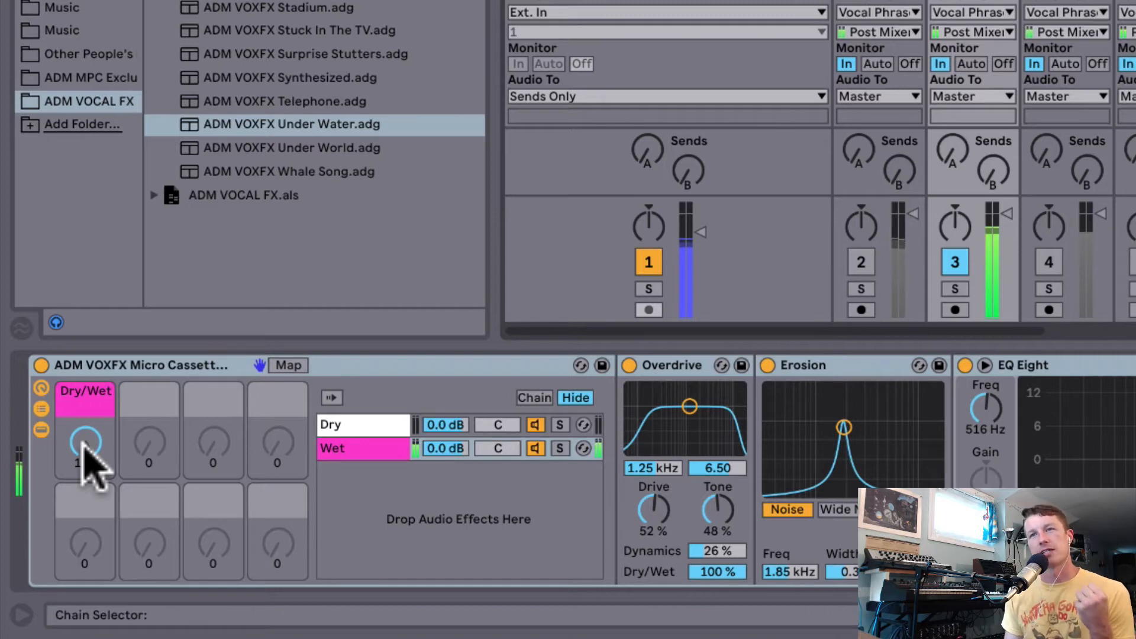
pyautogui.moveTo(83, 448); pyautogui.dragTo(83, 386)
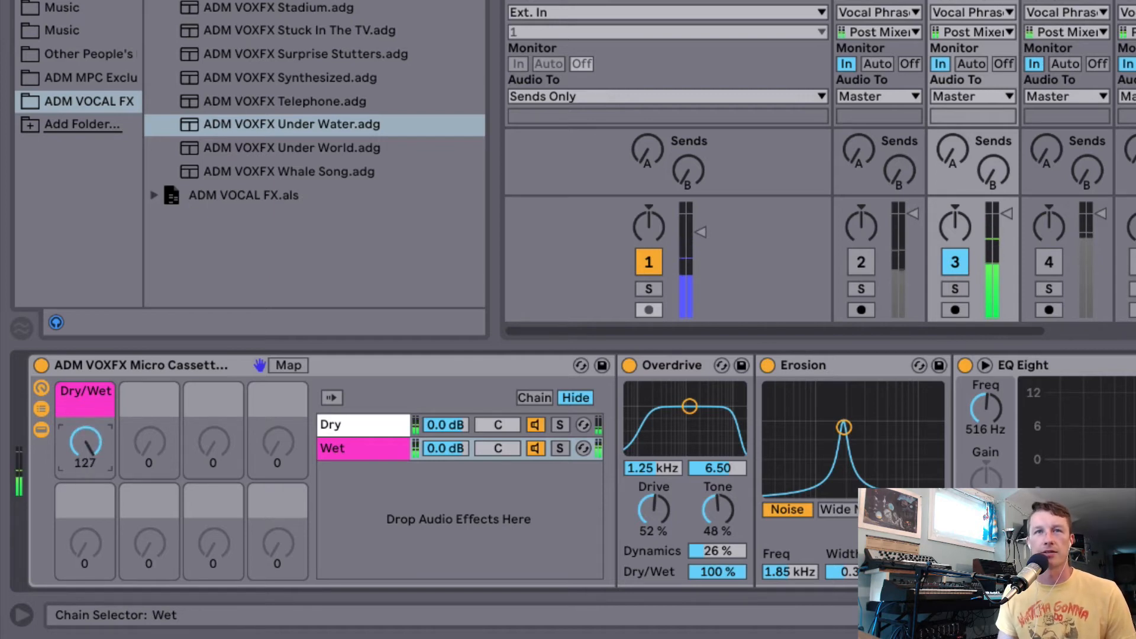
# - Deactivate track 3, activate track 4 and show its ADM VOXFX Screaming rack
pyautogui.click(955, 263)
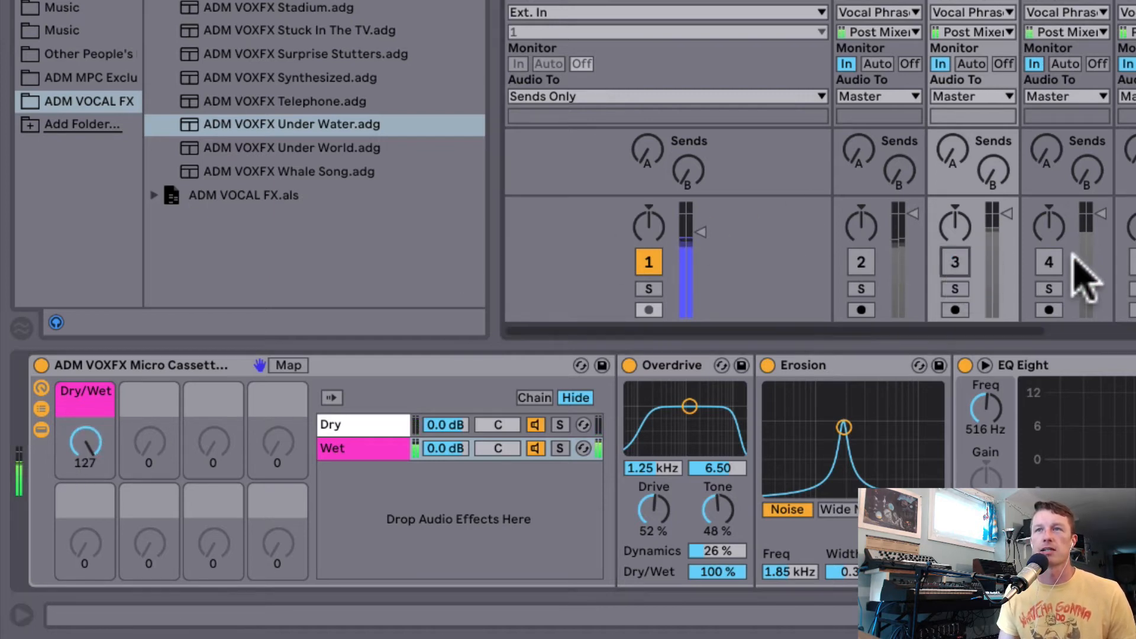
pyautogui.click(1049, 262)
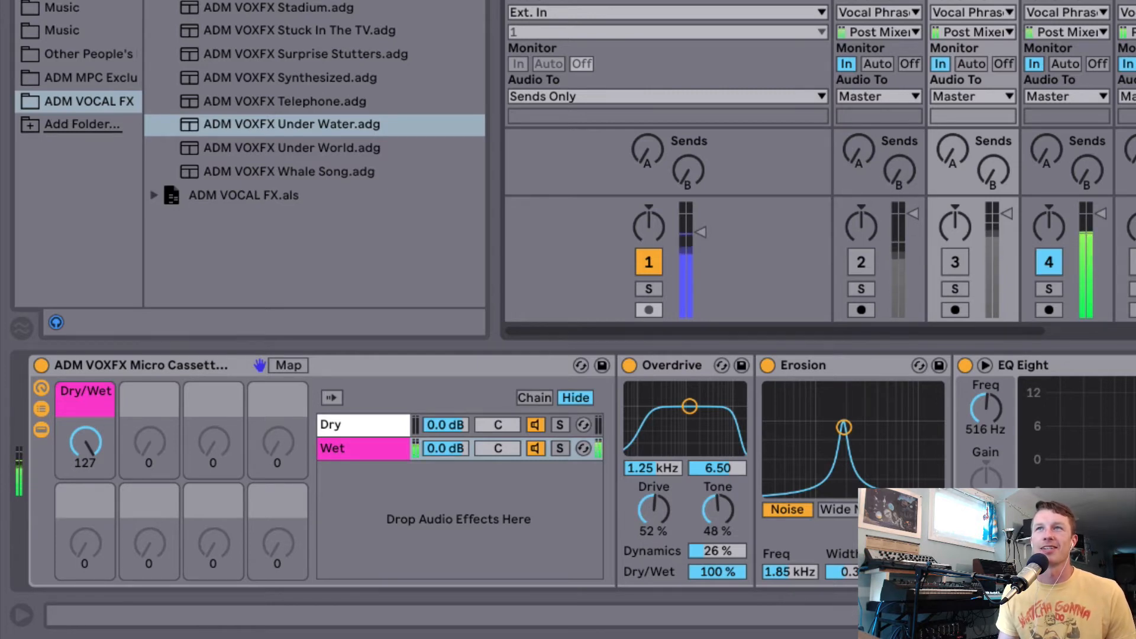
pyautogui.click(1067, 2)
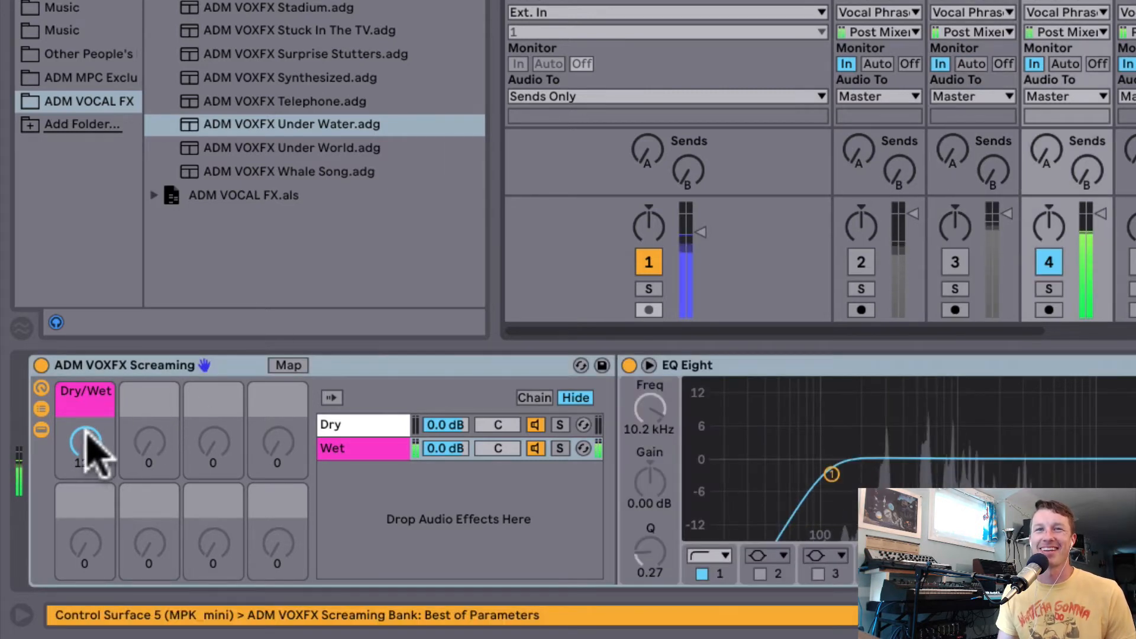
# - Audition the Screaming rack at Dry/Wet 40 and 10, compare it bypassed and enabled, and return Dry/Wet to 127
pyautogui.moveTo(85, 456)
pyautogui.mouseDown()
pyautogui.moveTo(86, 414)
pyautogui.moveTo(85, 450)
pyautogui.mouseUp()
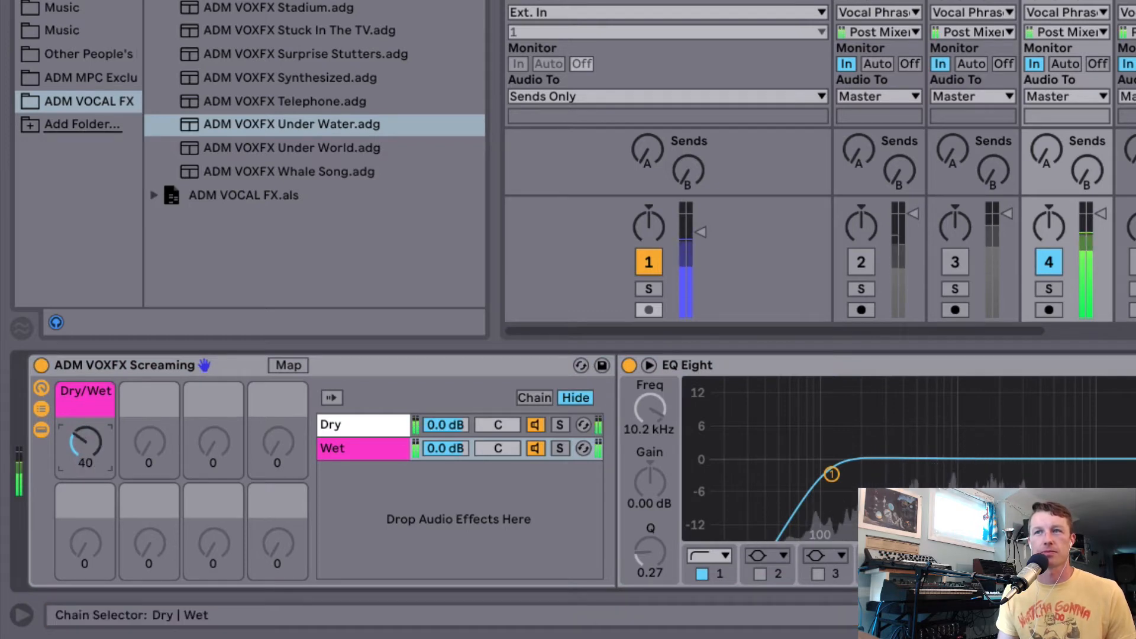
pyautogui.moveTo(86, 442); pyautogui.dragTo(85, 457)
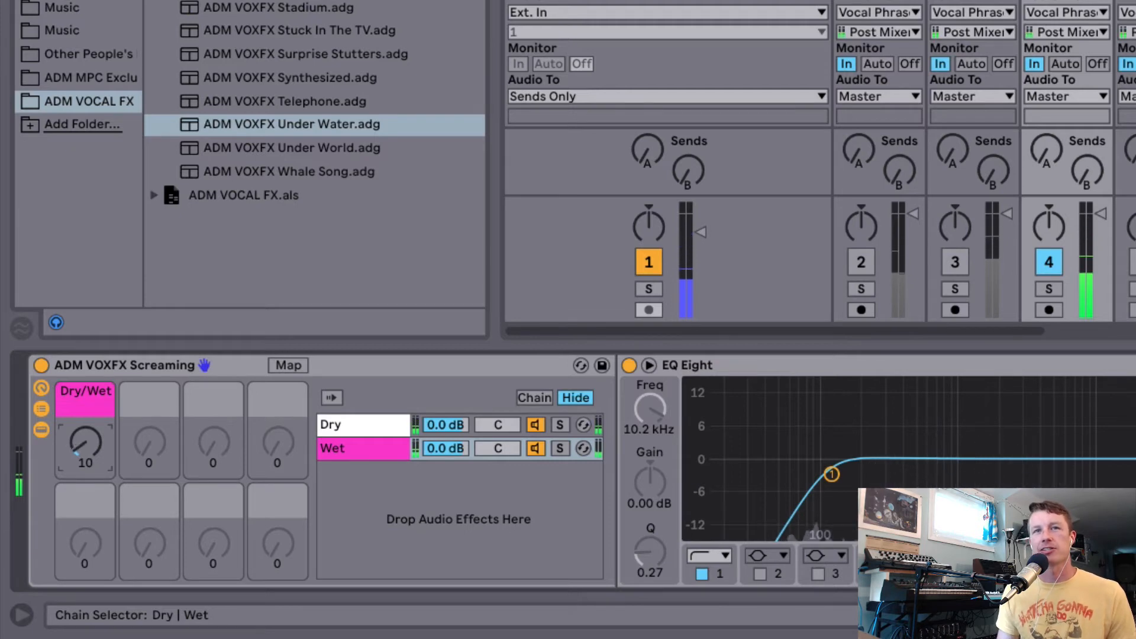
pyautogui.click(39, 365)
pyautogui.click(39, 365)
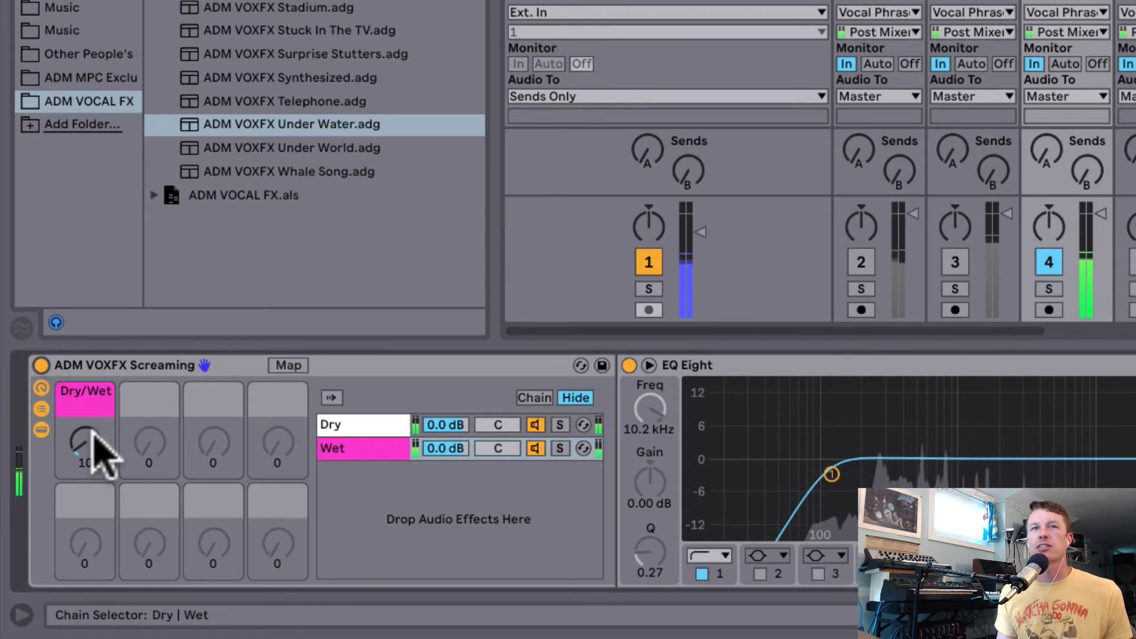
pyautogui.moveTo(91, 432); pyautogui.dragTo(92, 373)
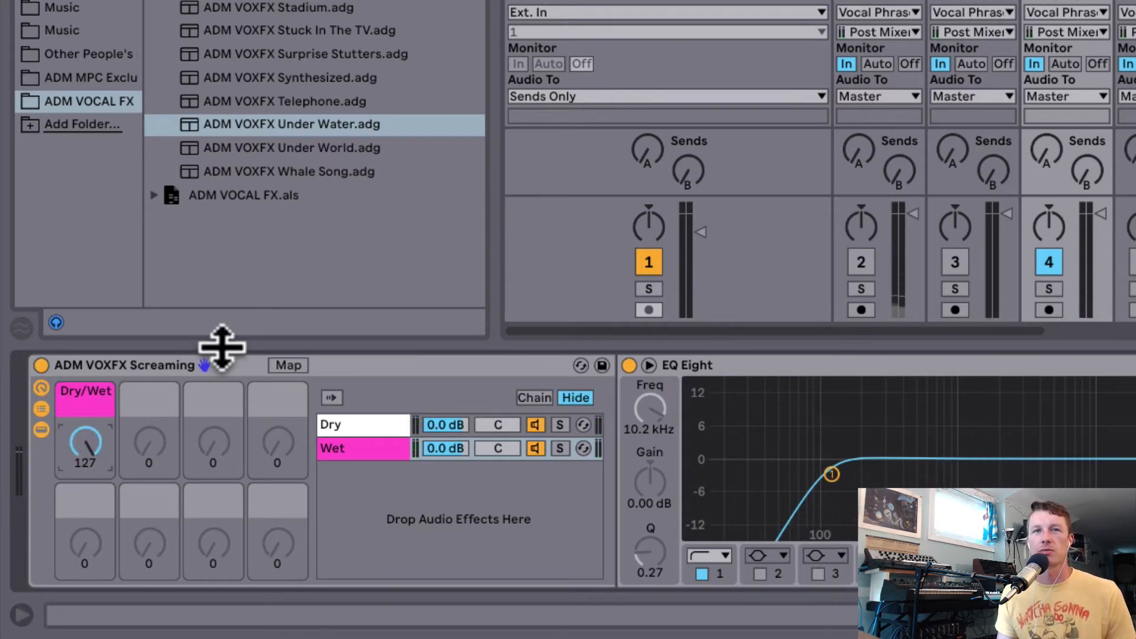
# - Deactivate track 4 and audition ADM VOXFX Head Spin by switching track 5 on and off again
pyautogui.click(1050, 262)
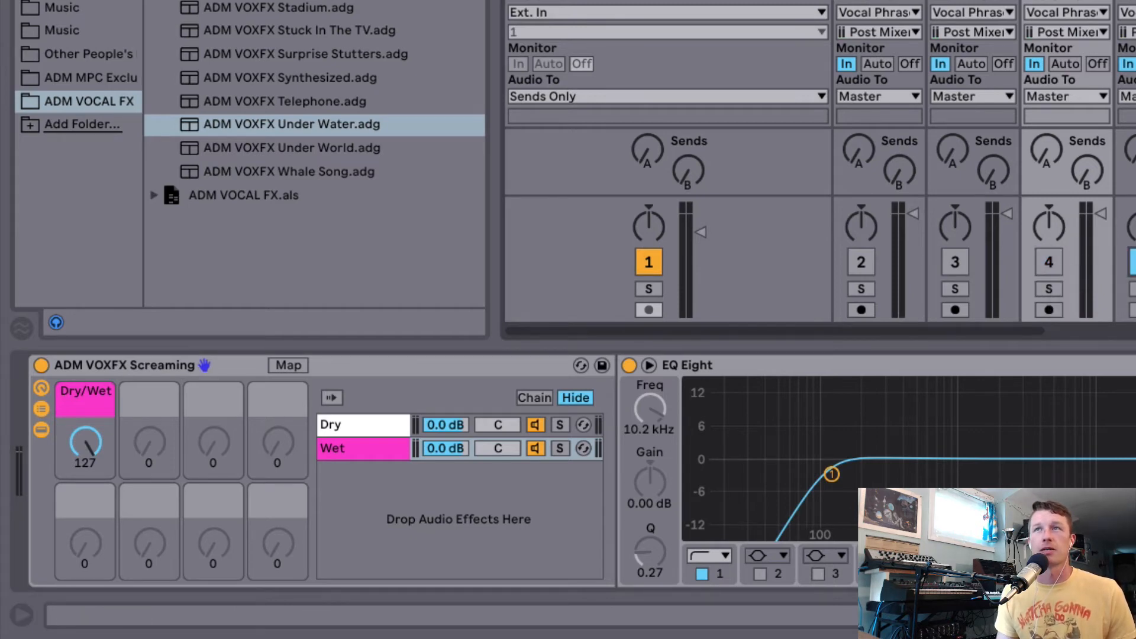
pyautogui.click(1134, 262)
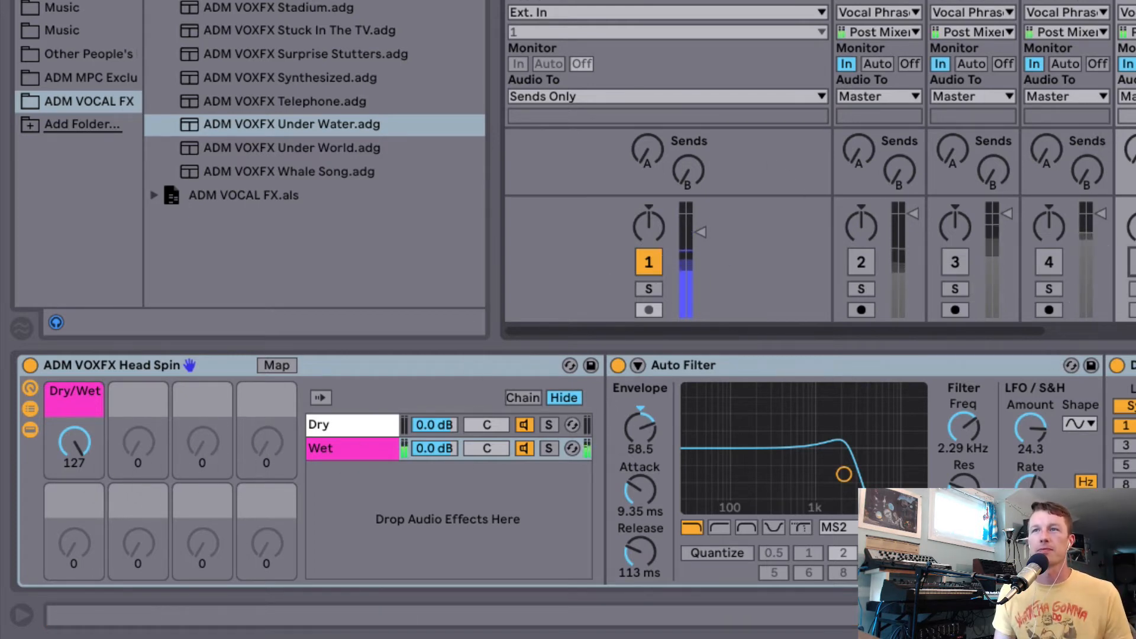
pyautogui.click(1135, 262)
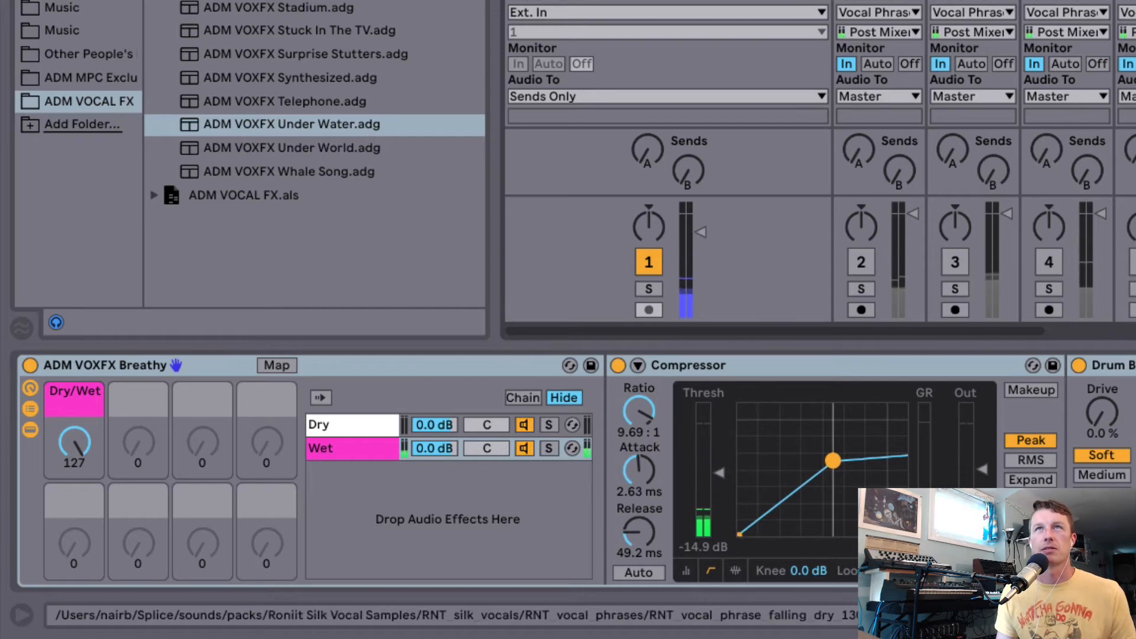
# - Select the ADM VOXFX Breathy track and compare its rack with Dry/Wet at 0 and at 127
pyautogui.click(532, 3)
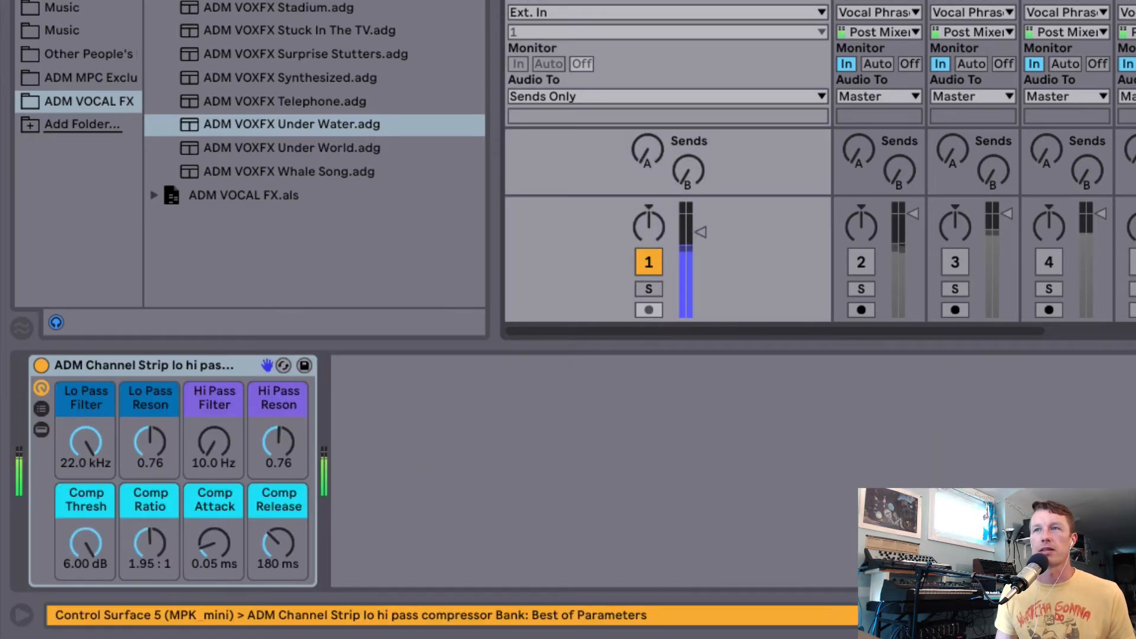
pyautogui.click(1132, 3)
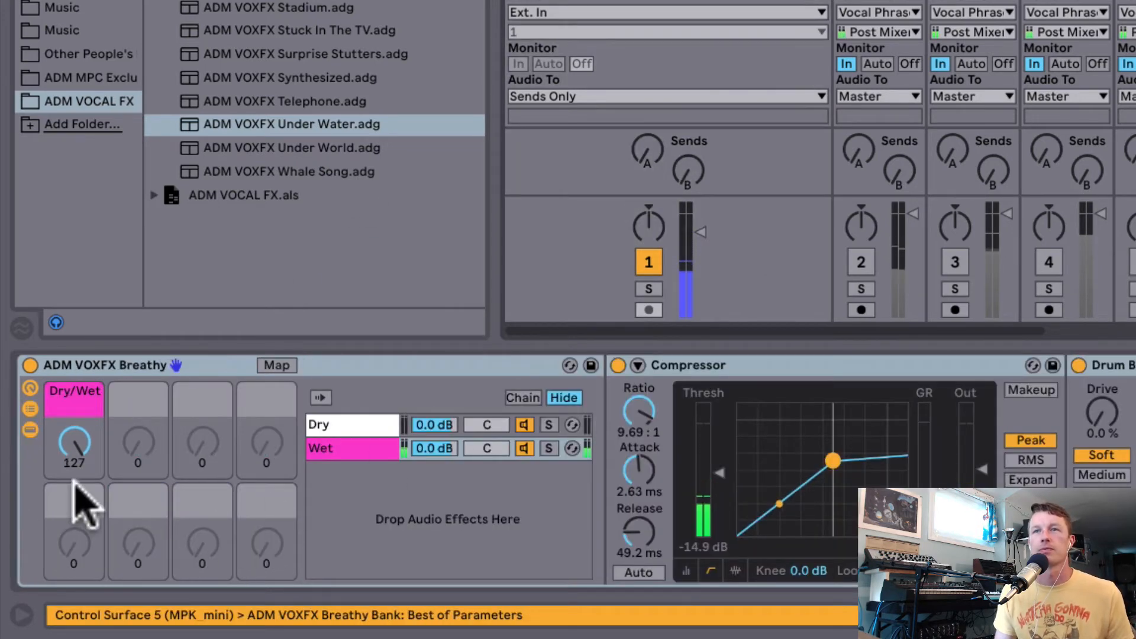
pyautogui.moveTo(72, 453); pyautogui.dragTo(72, 509)
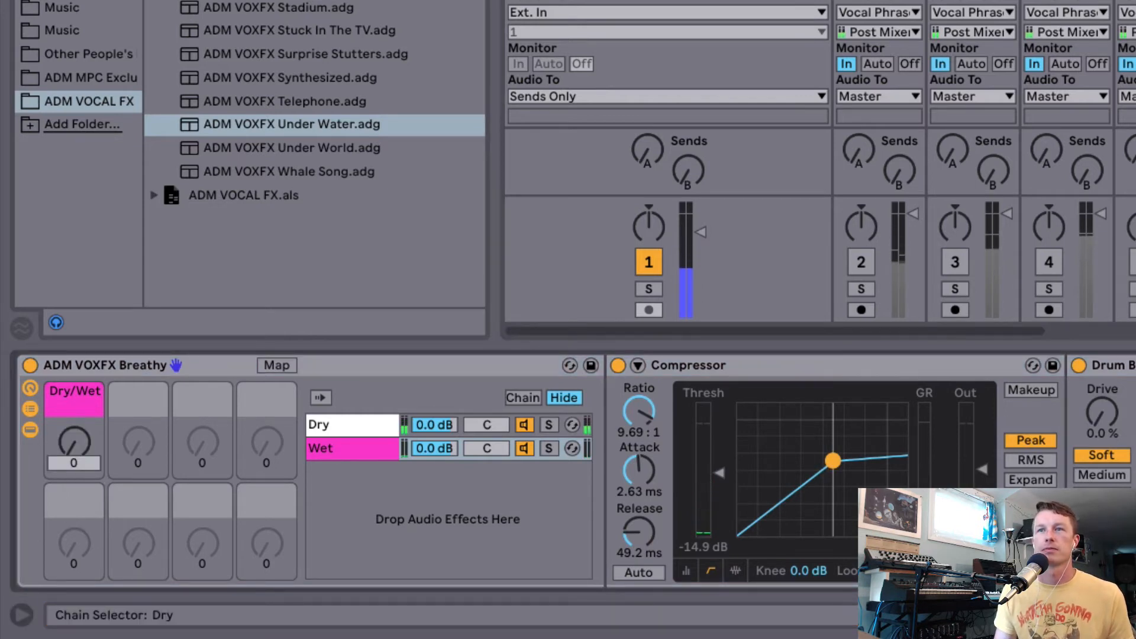
pyautogui.moveTo(74, 450); pyautogui.dragTo(74, 403)
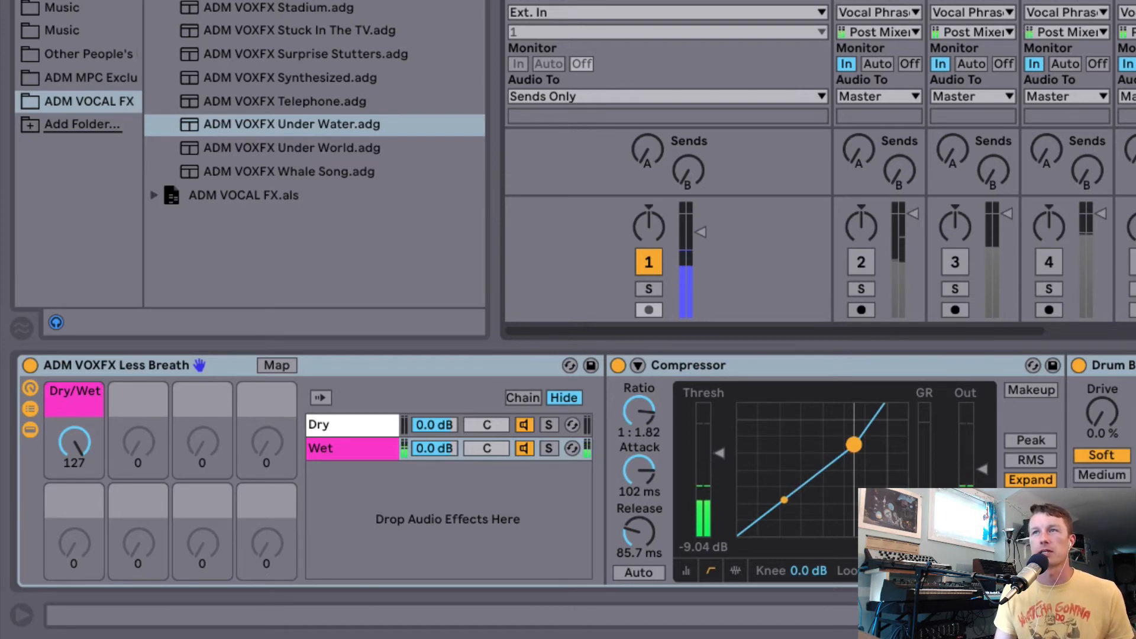
# - Move on from Less Breath to ADM VOXFX Under World and audition it at Dry/Wet 69 before raising the amount again
pyautogui.press('Right')
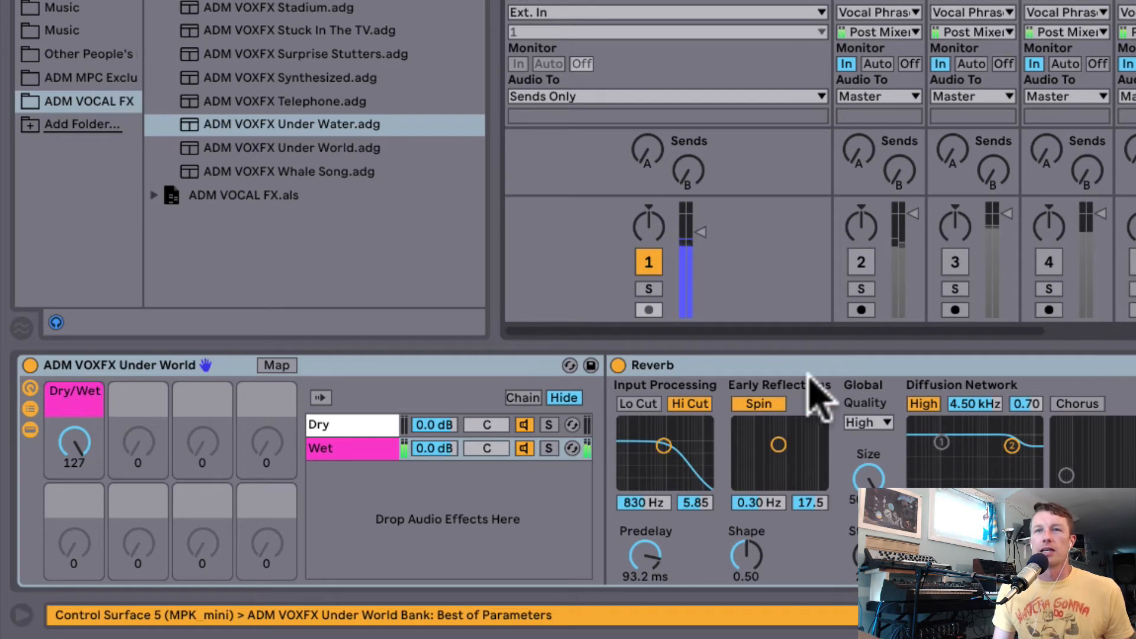
pyautogui.moveTo(80, 437); pyautogui.dragTo(79, 480)
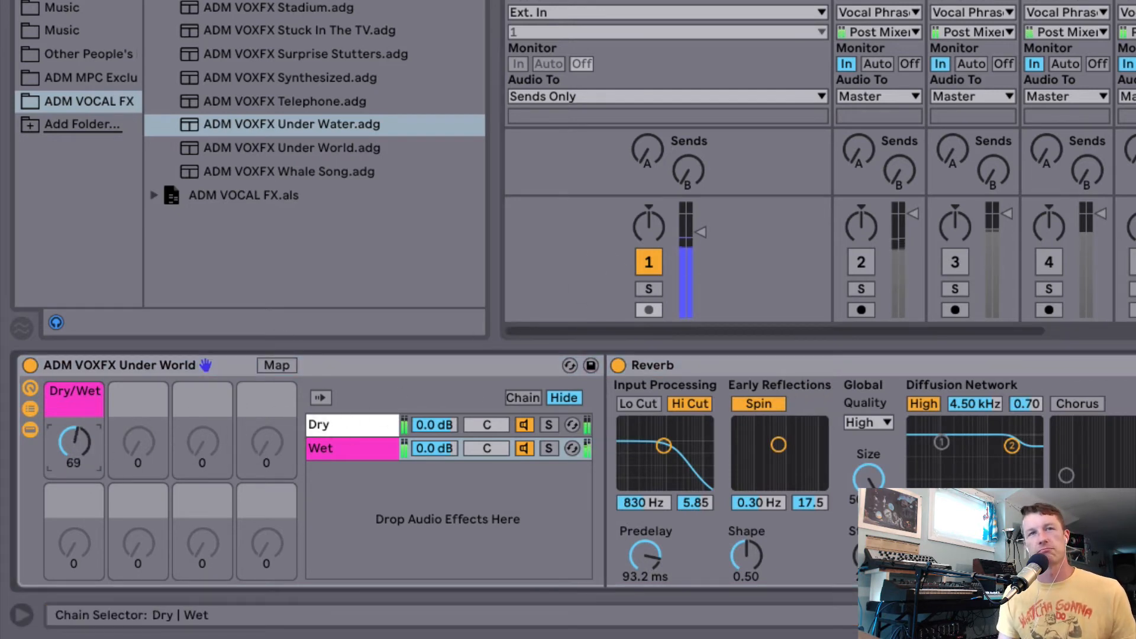
pyautogui.moveTo(76, 437)
pyautogui.mouseDown()
pyautogui.moveTo(76, 393)
pyautogui.moveTo(76, 425)
pyautogui.mouseUp()
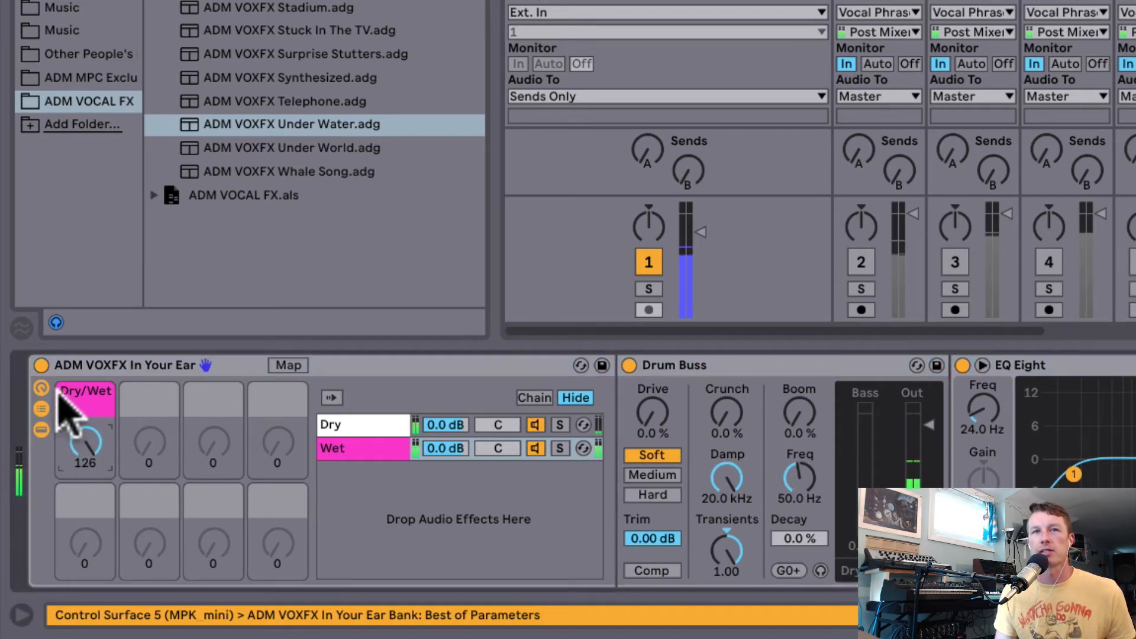
# - Vary the ADM VOXFX In Your Ear Dry/Wet amount, including 126, to compare the dry and processed vocal
pyautogui.moveTo(90, 442); pyautogui.dragTo(97, 385)
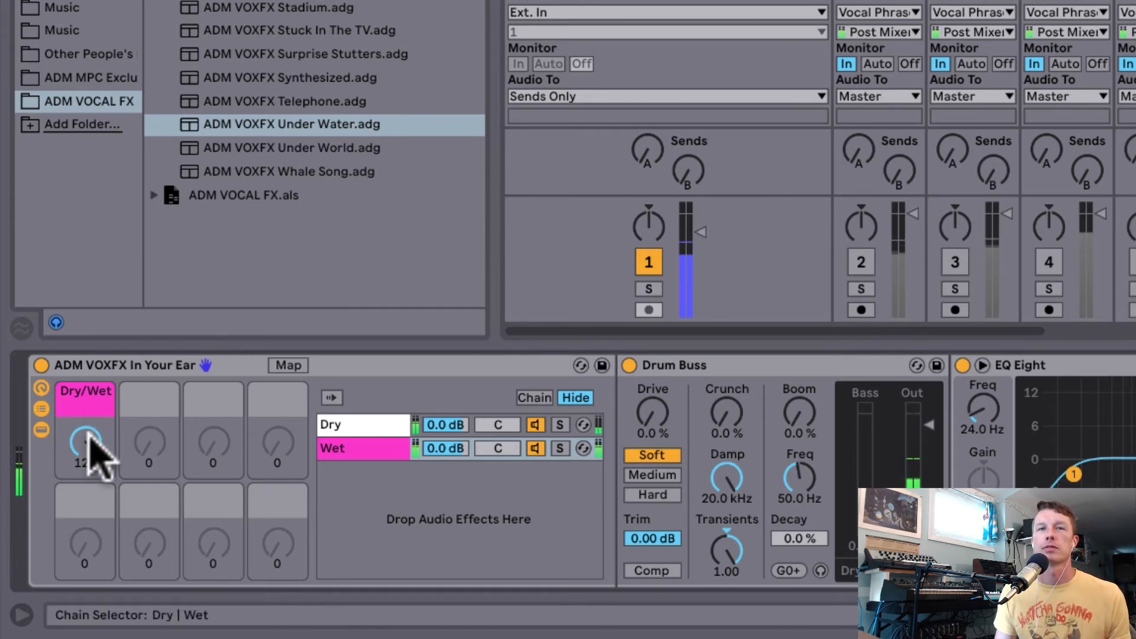
pyautogui.moveTo(87, 445); pyautogui.dragTo(88, 437)
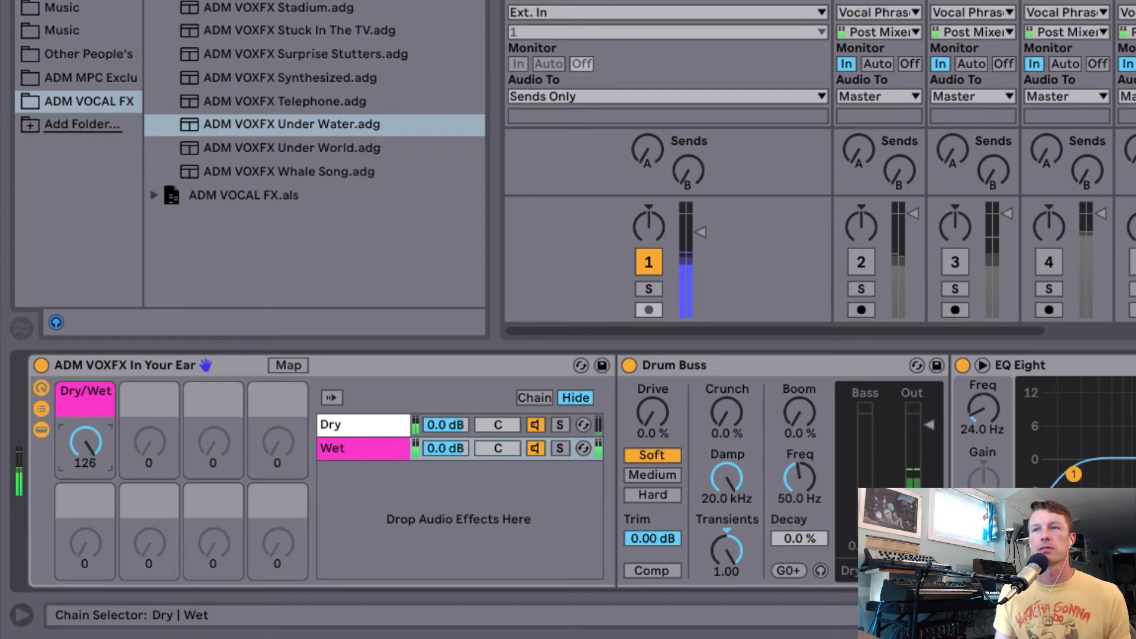
pyautogui.moveTo(88, 452); pyautogui.dragTo(89, 438)
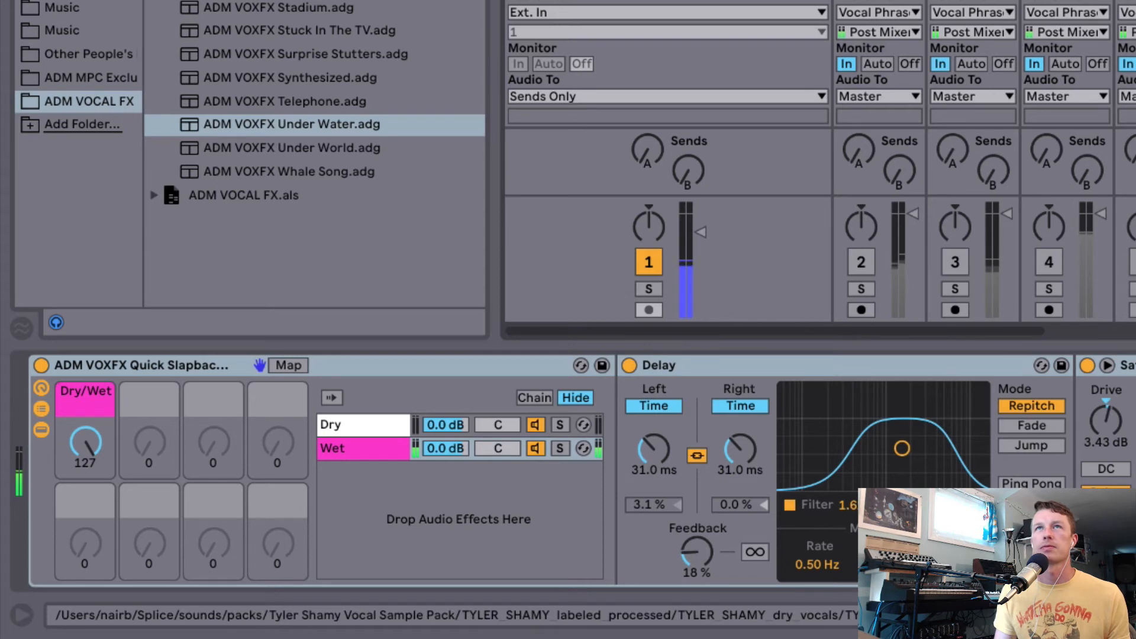
# - Select the Quick Slapback Delay track and compare its rack with Dry/Wet at 0 and at 127
pyautogui.click(568, 163)
pyautogui.click(1124, 5)
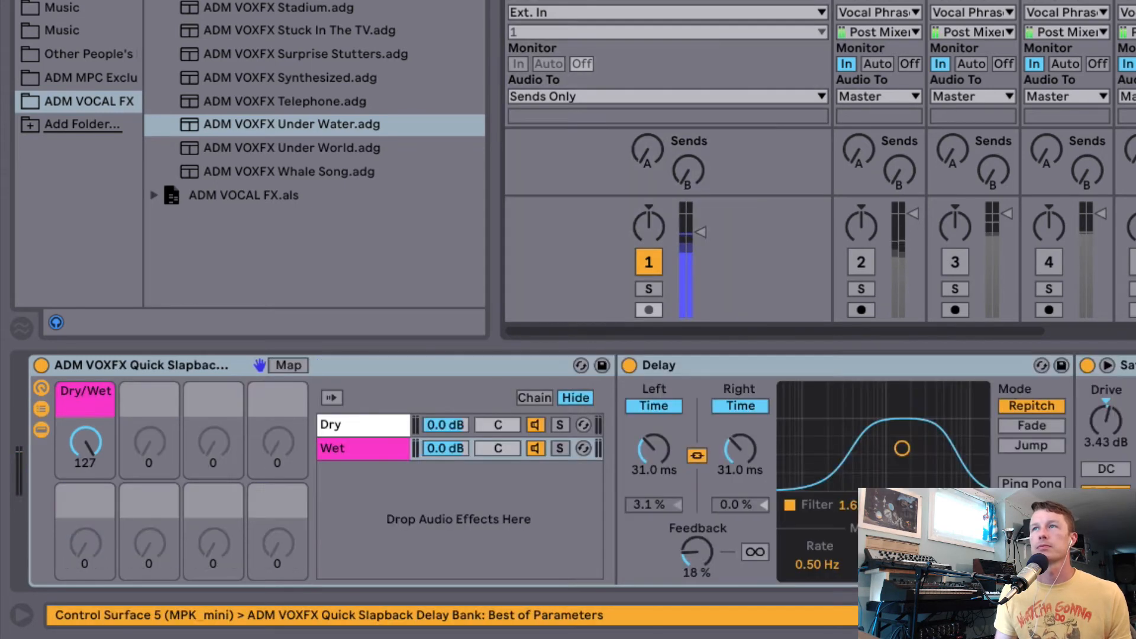
pyautogui.click(85, 442)
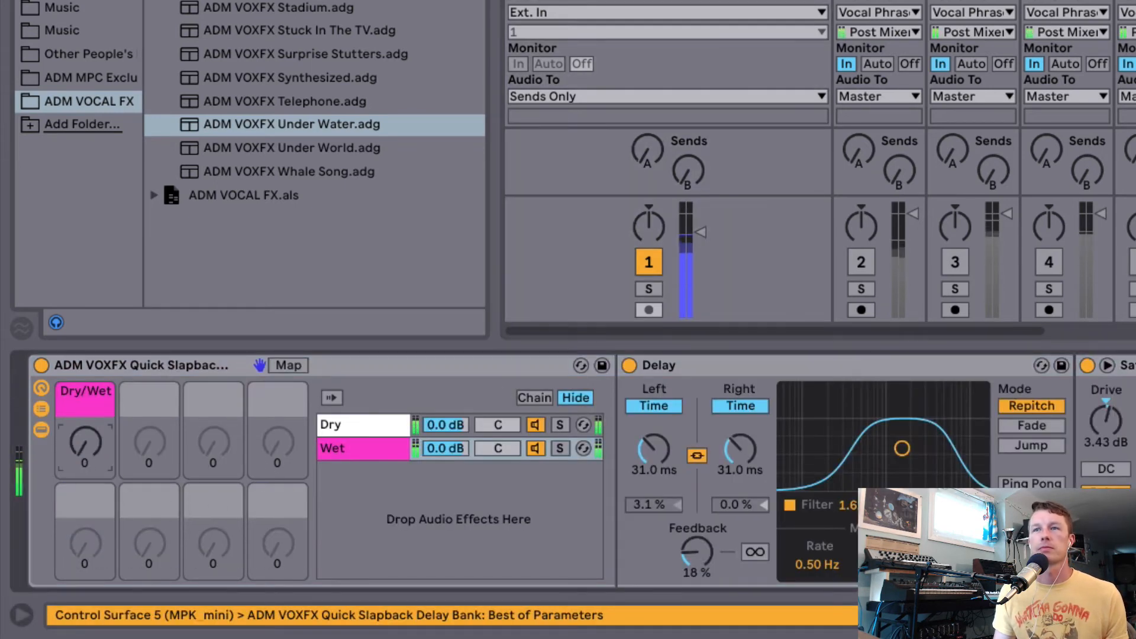
pyautogui.moveTo(85, 444); pyautogui.dragTo(89, 462)
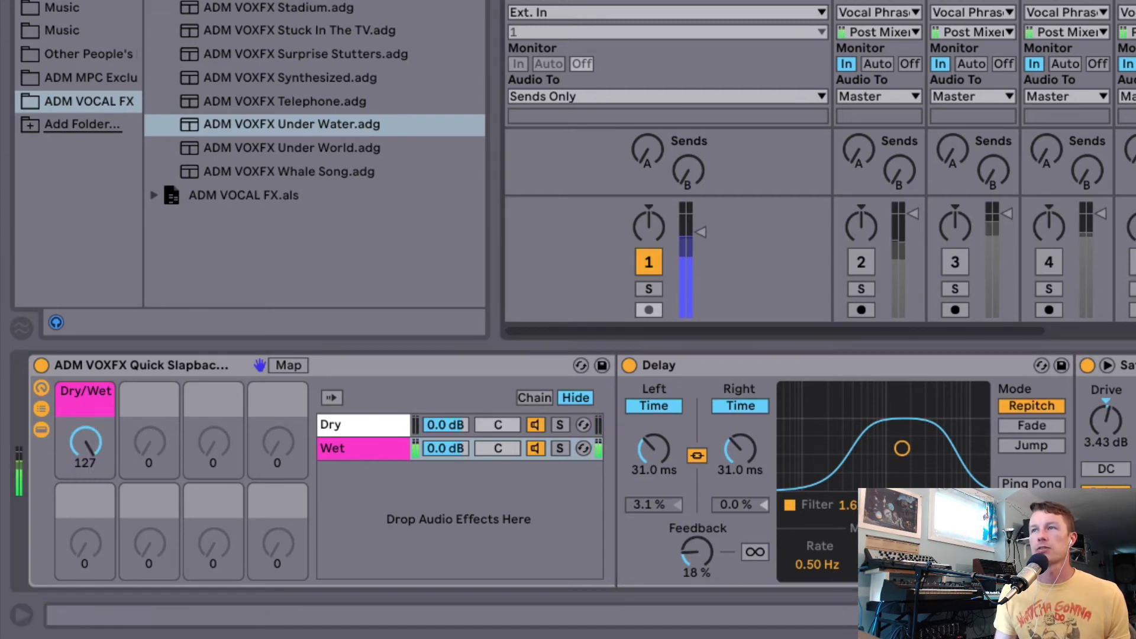
# - Select the ADM VOXFX Slapback Delay track and audition it at Dry/Wet 24 before raising the amount again
pyautogui.press('Right')
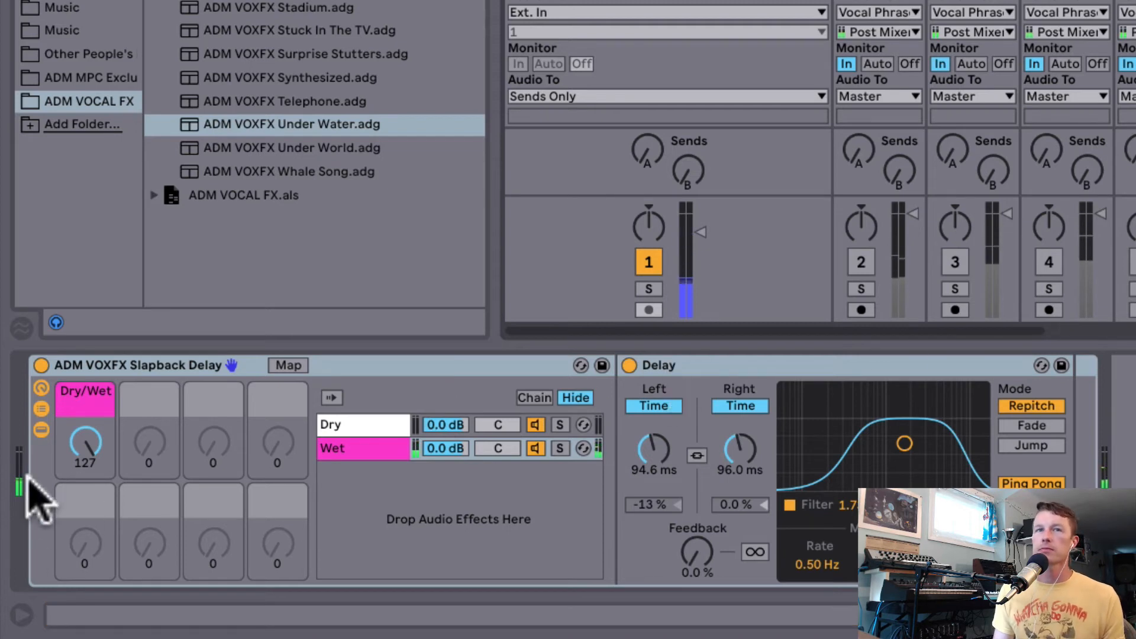
pyautogui.moveTo(81, 450); pyautogui.dragTo(81, 457)
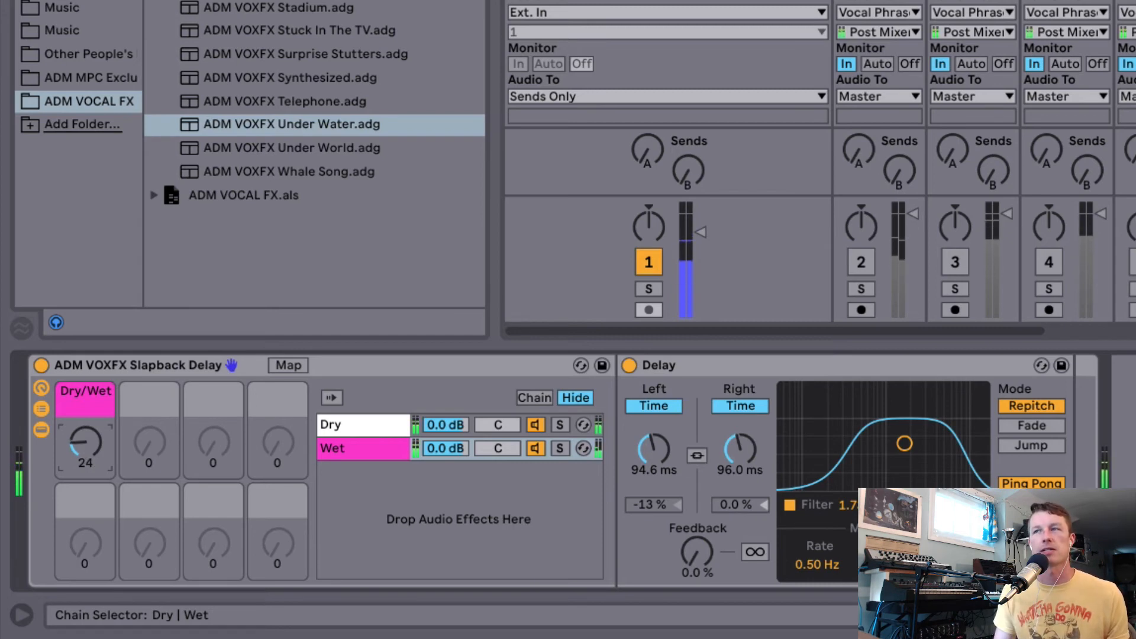
pyautogui.moveTo(85, 444); pyautogui.dragTo(85, 325)
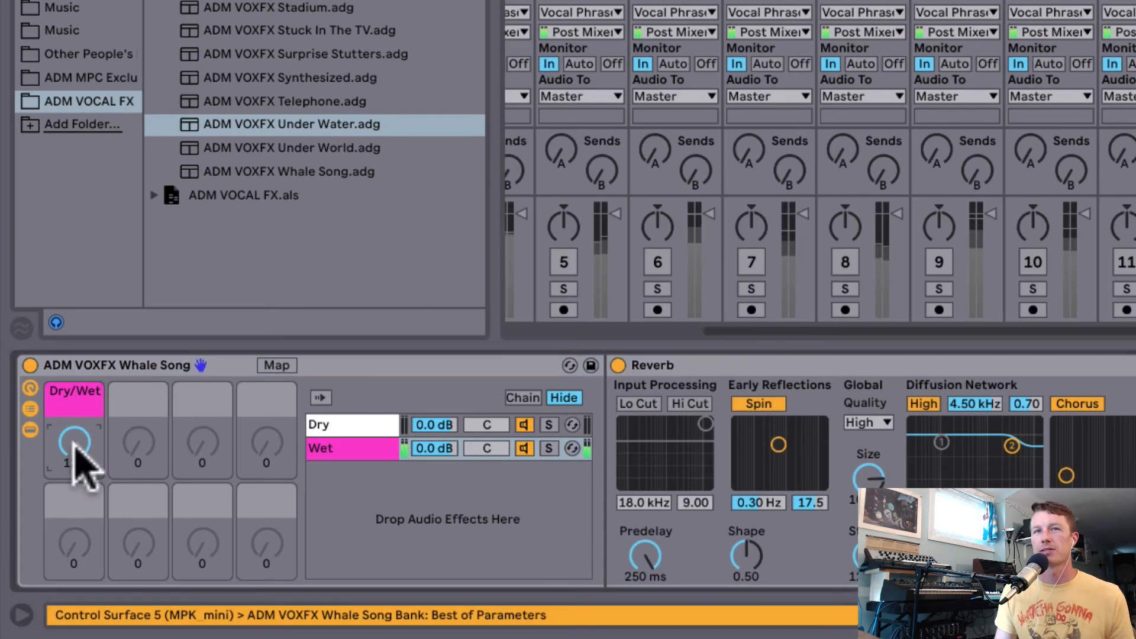
# - Look over the tracks and audition the ADM VOXFX Octave Up, Octave Down and Broken Cell racks
pyautogui.hscroll(6, 568, 470)
pyautogui.hscroll(-6, 568, 471)
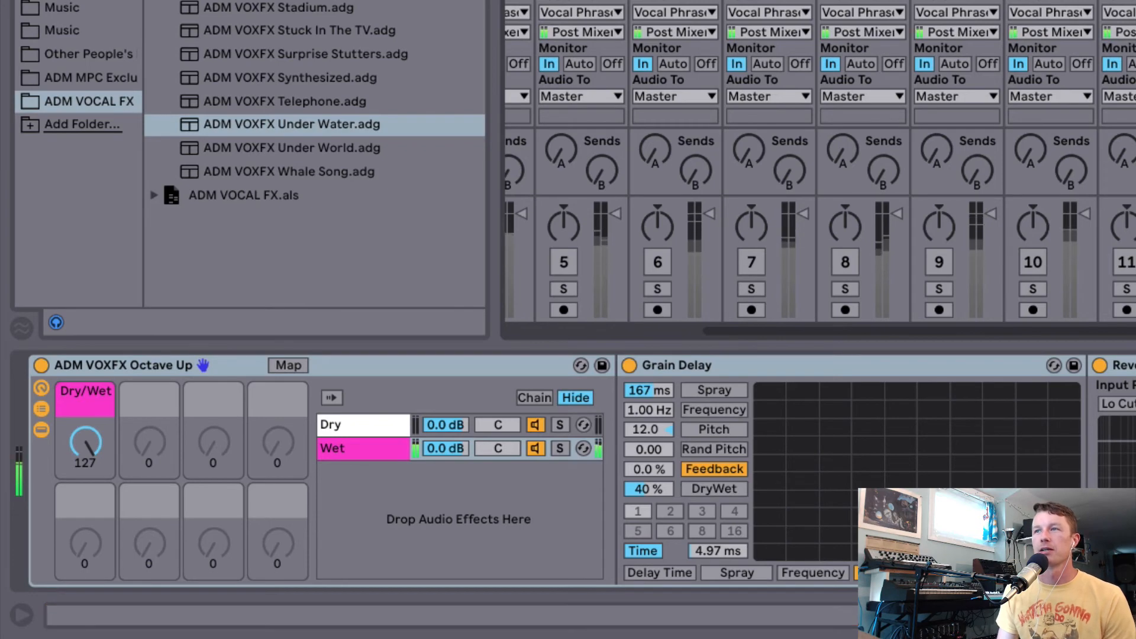
pyautogui.press('Left')
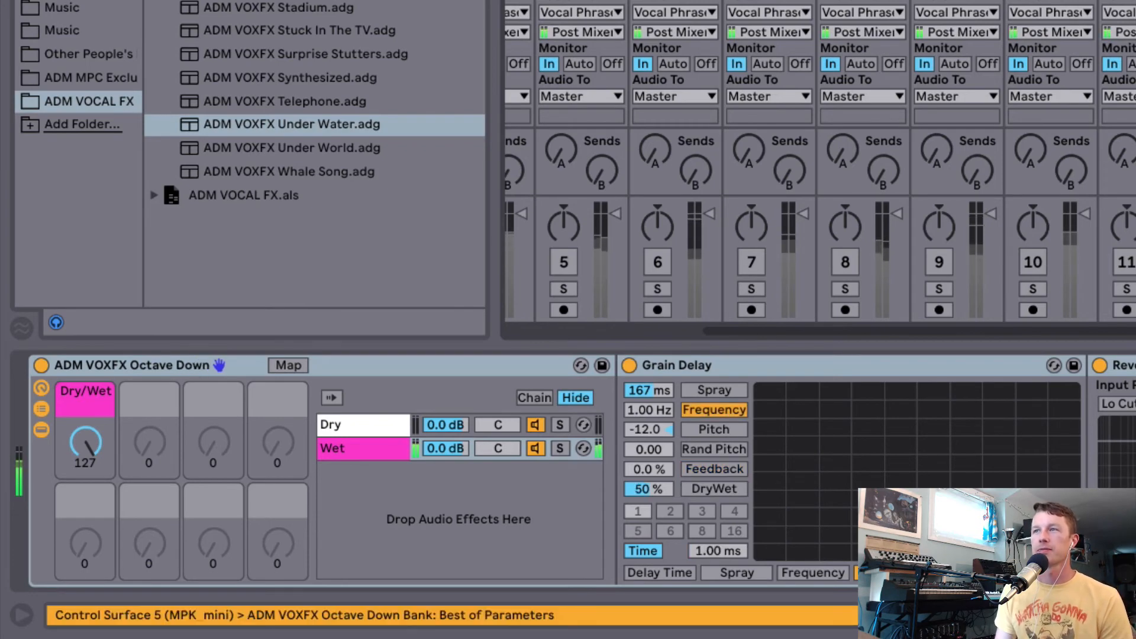
pyautogui.press('Right')
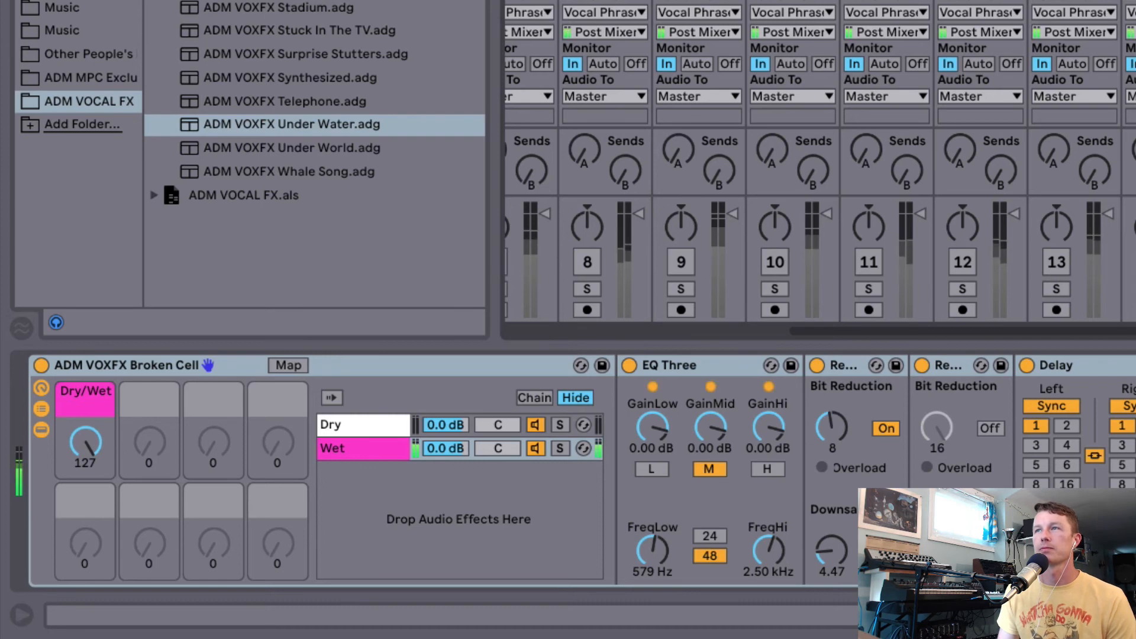
# - Select the ADM VOXFX Crisp Voice track and examine its device chain of EQ Eights, Compressors and the Lows, Mids, Highs rack
pyautogui.press('Right')
pyautogui.hscroll(3, 178, 381)
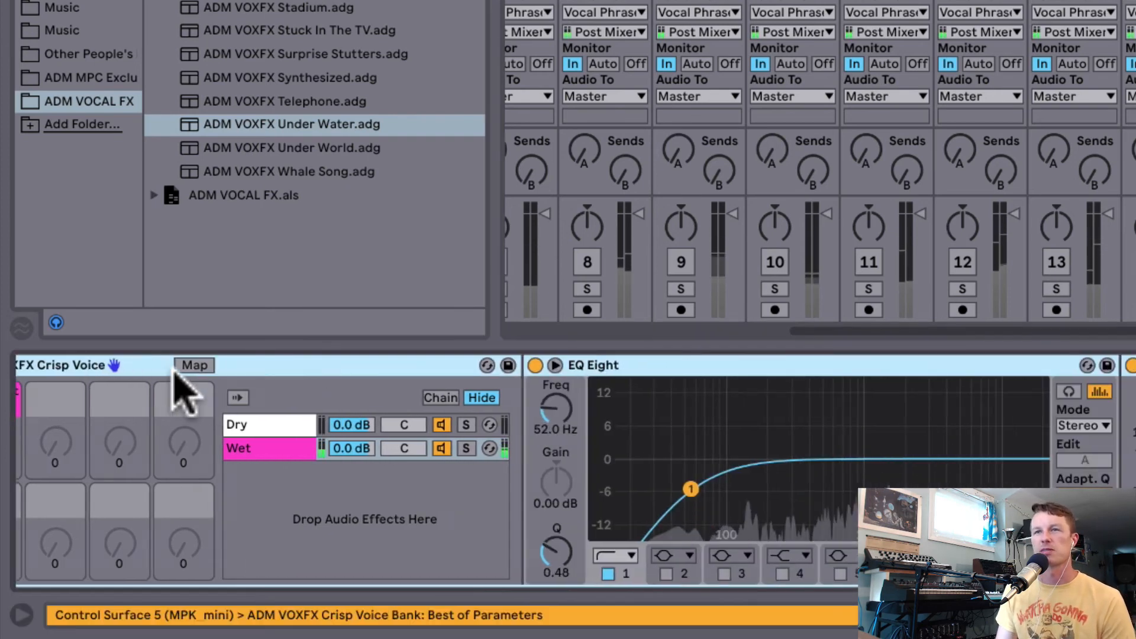
pyautogui.hscroll(3, 178, 393)
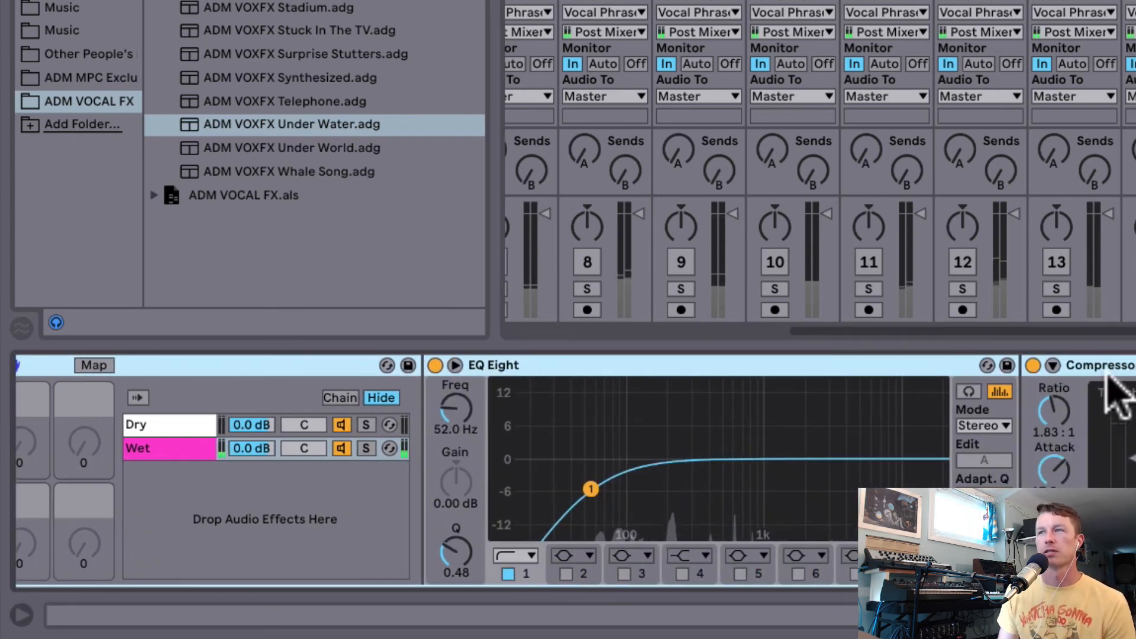
pyautogui.hscroll(15, 574, 468)
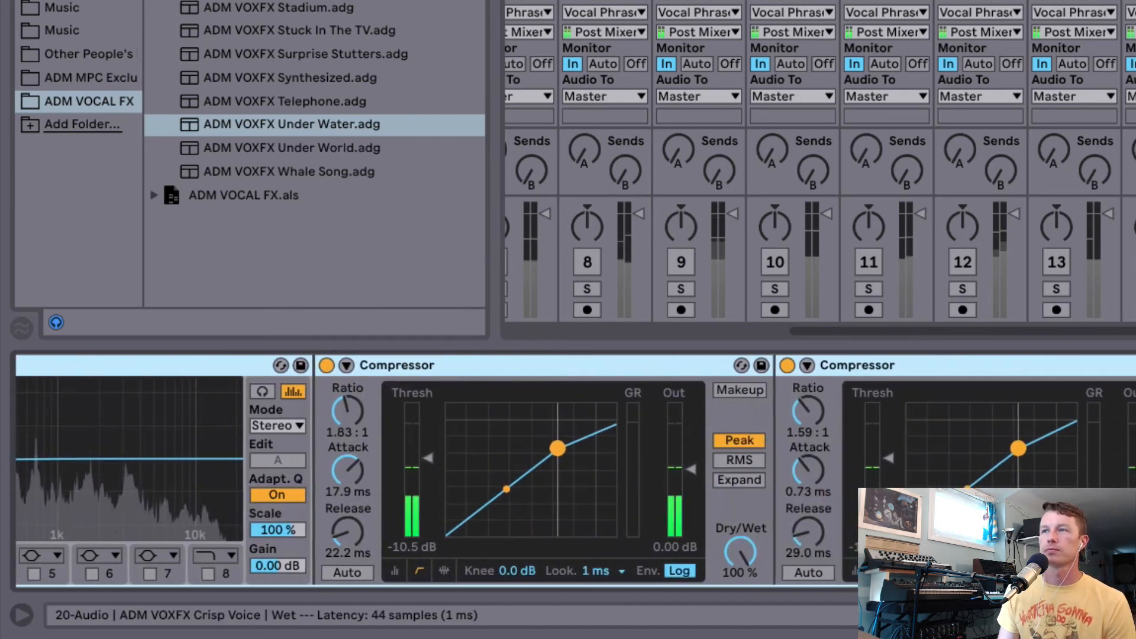
pyautogui.hscroll(5, 574, 468)
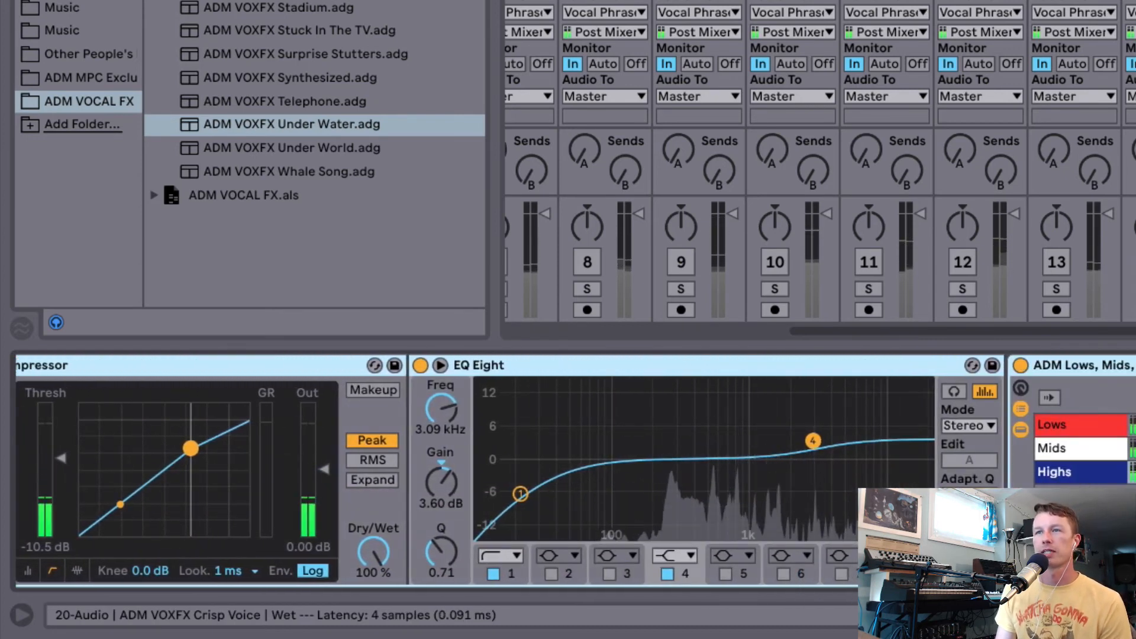
pyautogui.hscroll(-20, 574, 467)
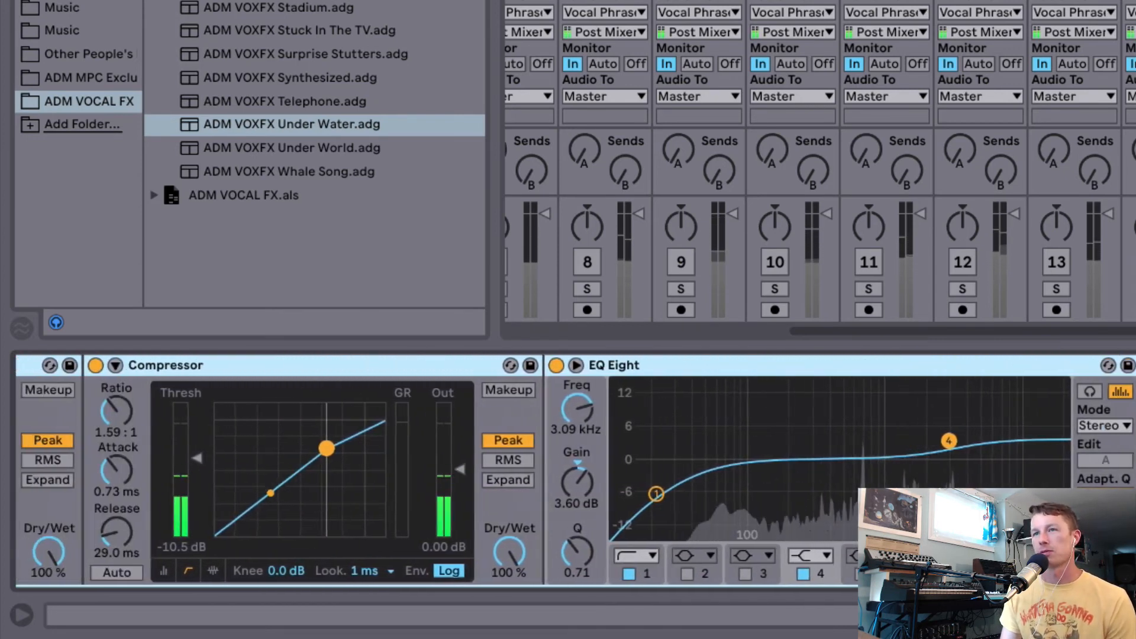
pyautogui.hscroll(3, 820, 171)
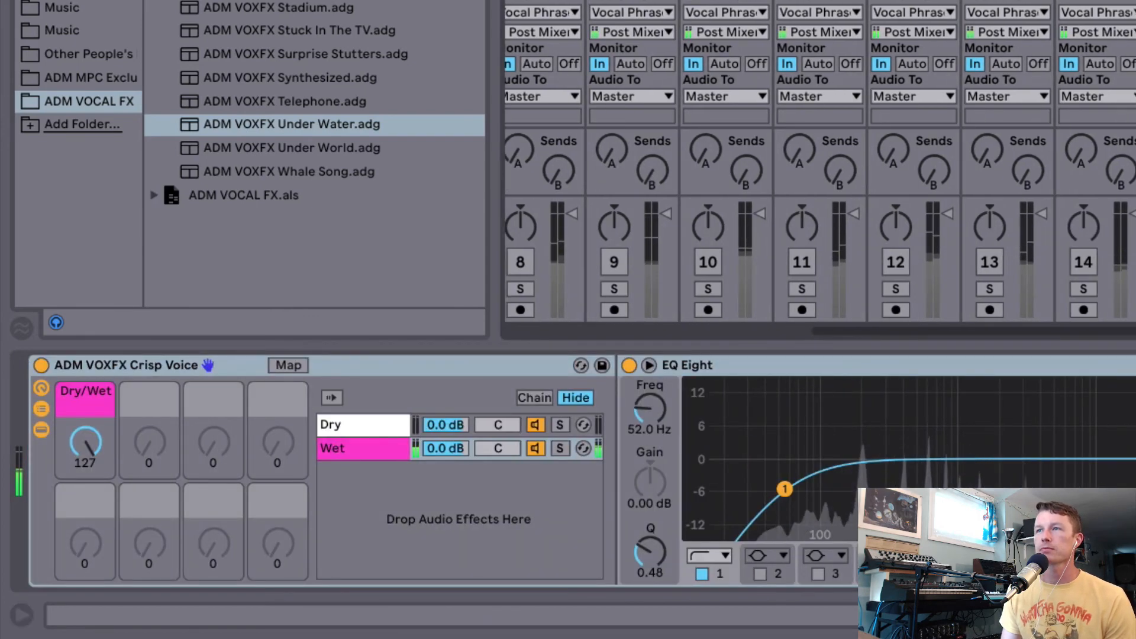
# - Select the ADM VOXFX Automatic Double Tracking track and audition its Dry/Wet at 122, finishing at 127
pyautogui.press('Right')
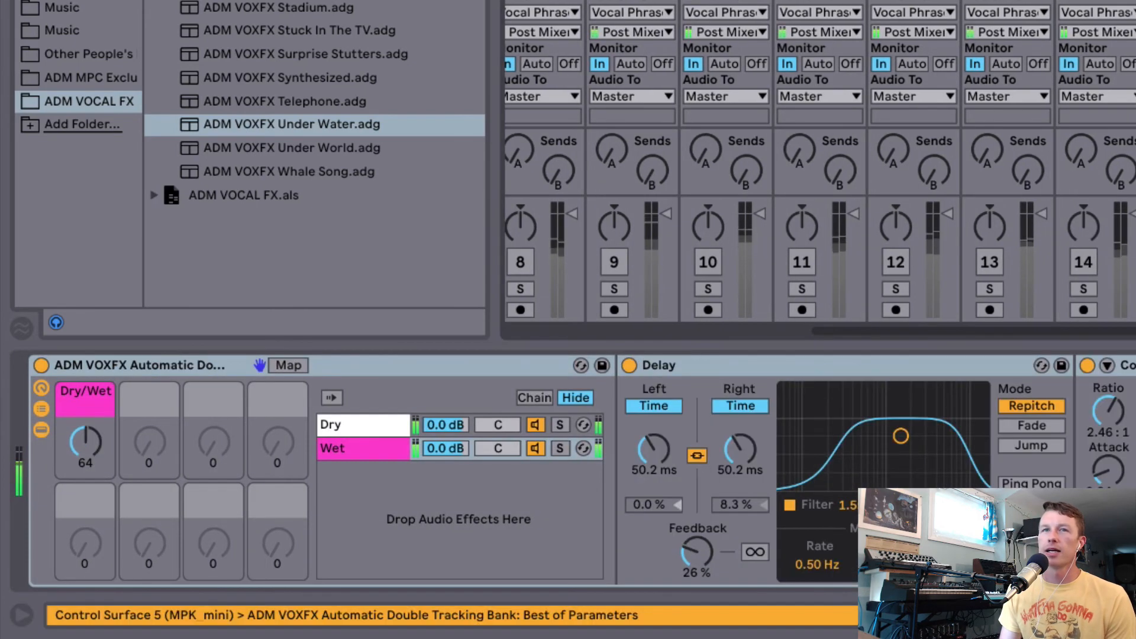
pyautogui.hscroll(2, 408, 379)
pyautogui.hscroll(-2, 412, 397)
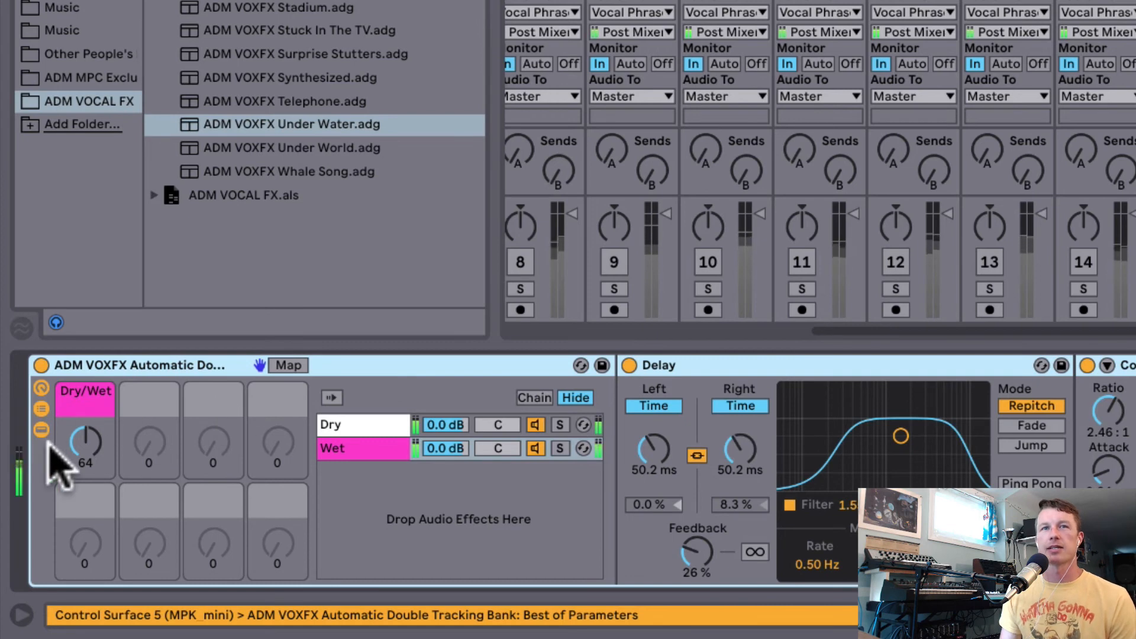
pyautogui.moveTo(83, 453)
pyautogui.mouseDown()
pyautogui.moveTo(83, 414)
pyautogui.moveTo(88, 452)
pyautogui.mouseUp()
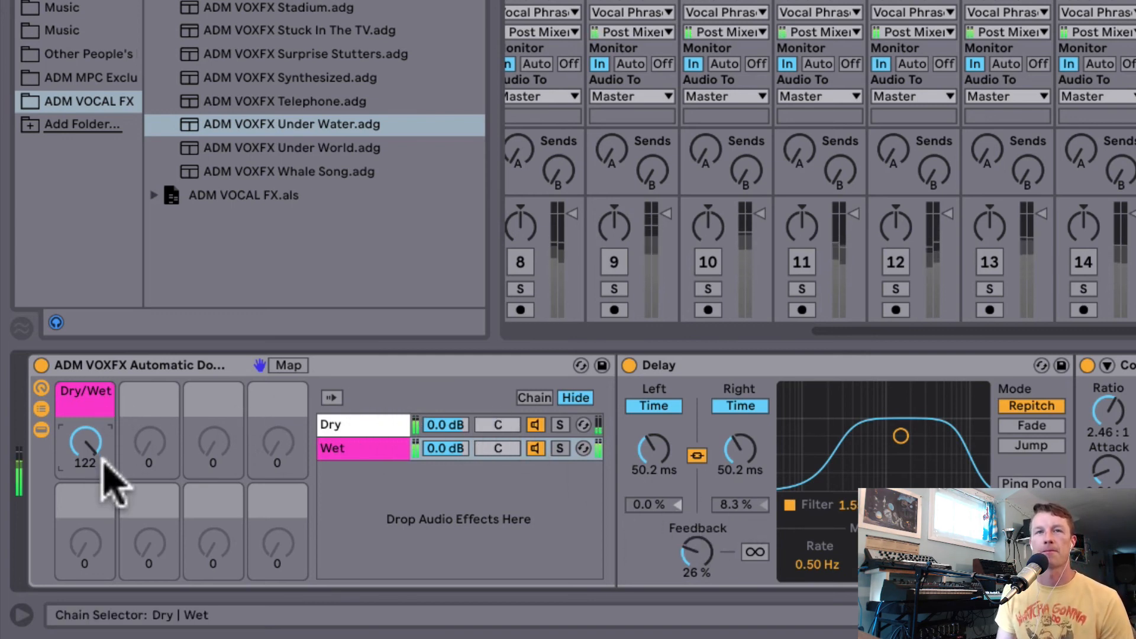
pyautogui.moveTo(89, 444); pyautogui.dragTo(89, 438)
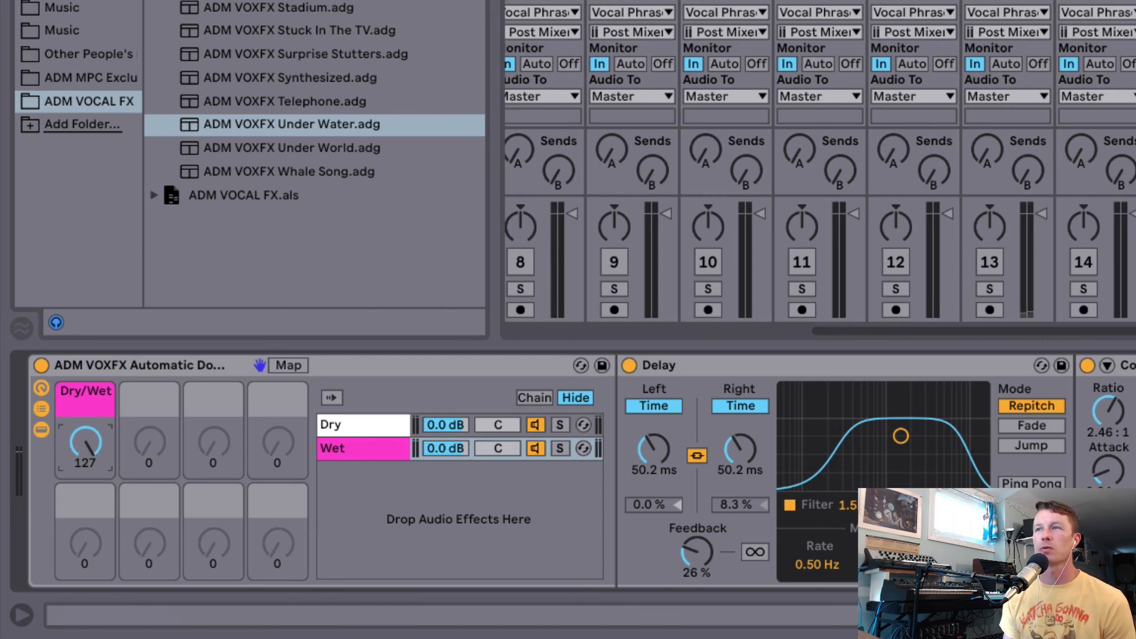
# - Audition the ADM VOXFX Stadium and Psychadelic racks on their tracks
pyautogui.hscroll(6, 820, 165)
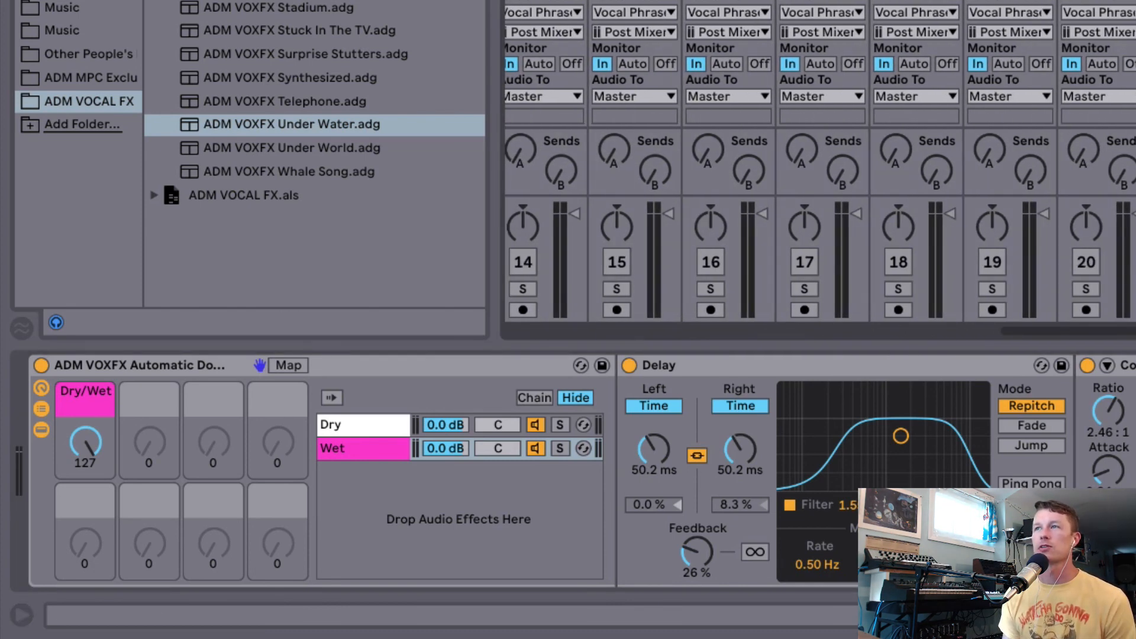
pyautogui.click(1086, 3)
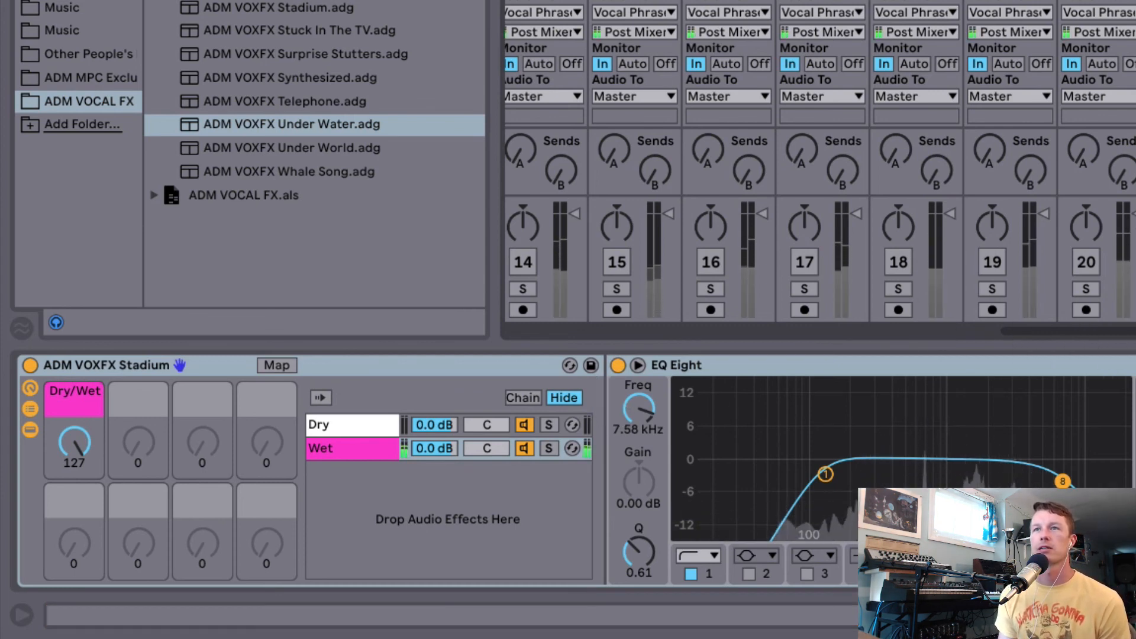
pyautogui.hscroll(9, 820, 161)
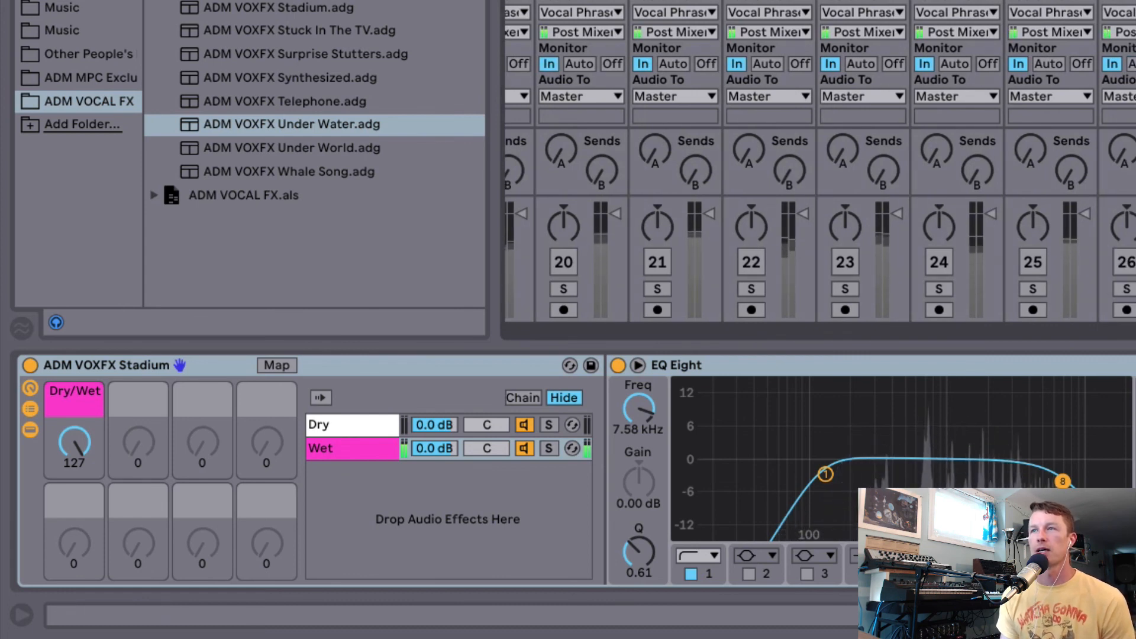
pyautogui.press('Right')
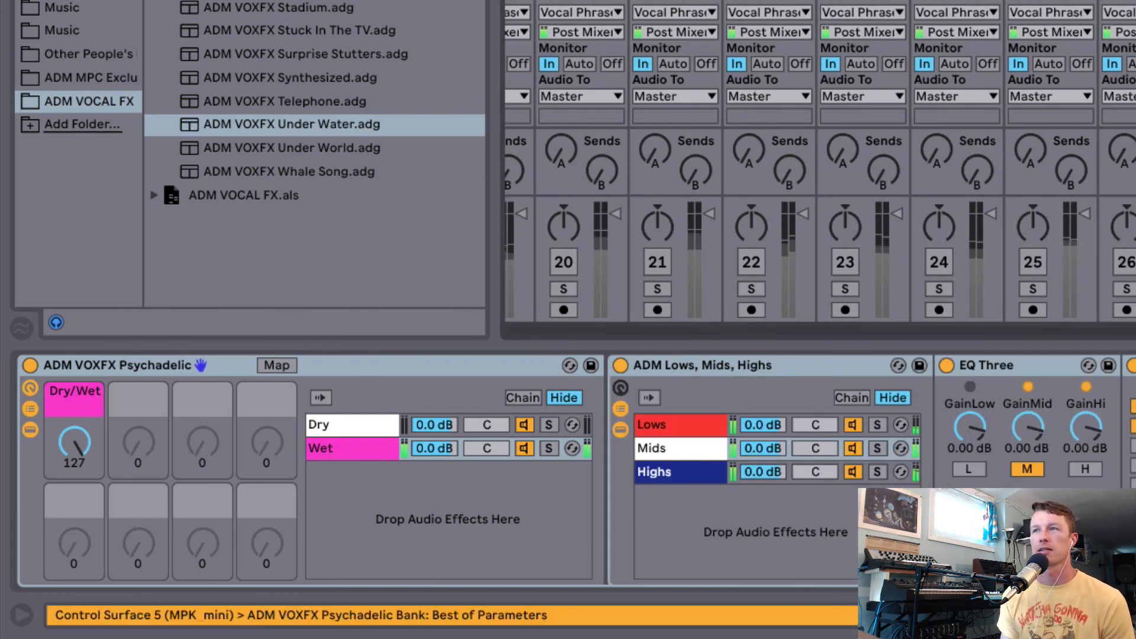
pyautogui.hscroll(4, 820, 161)
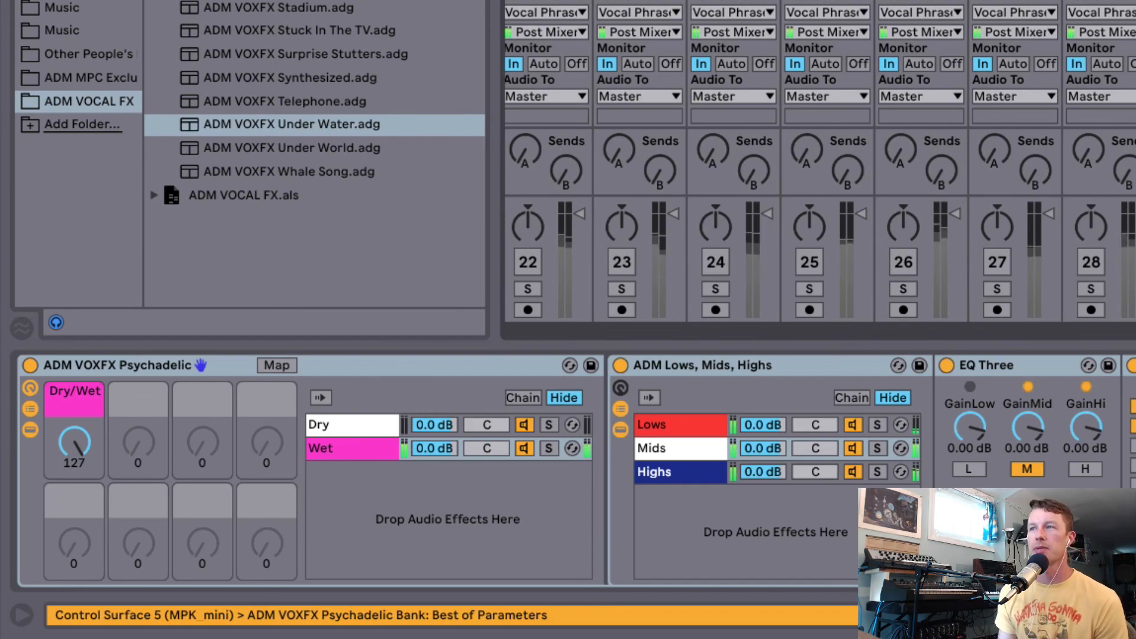